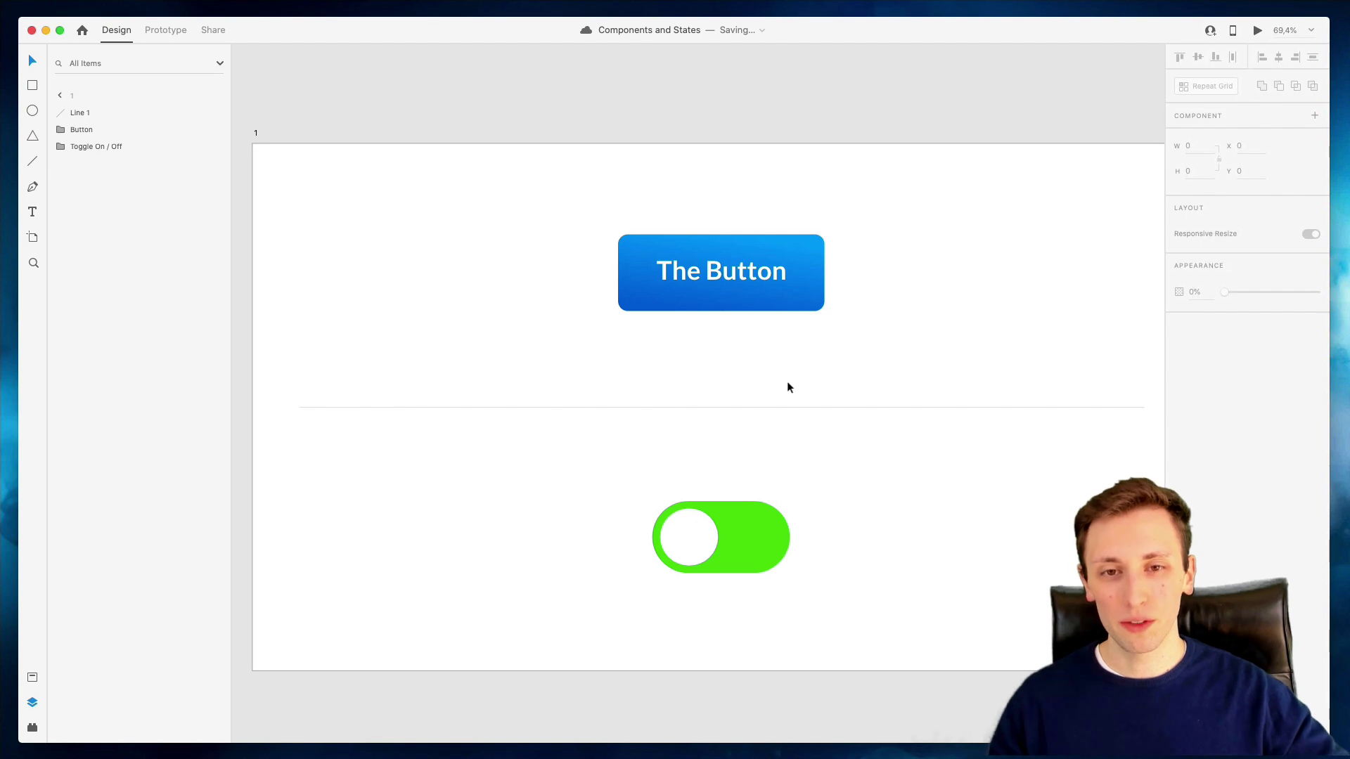
# Select the blue 'The Button' group and make it a master component with a Default State
pyautogui.hscroll(1, 785, 337)
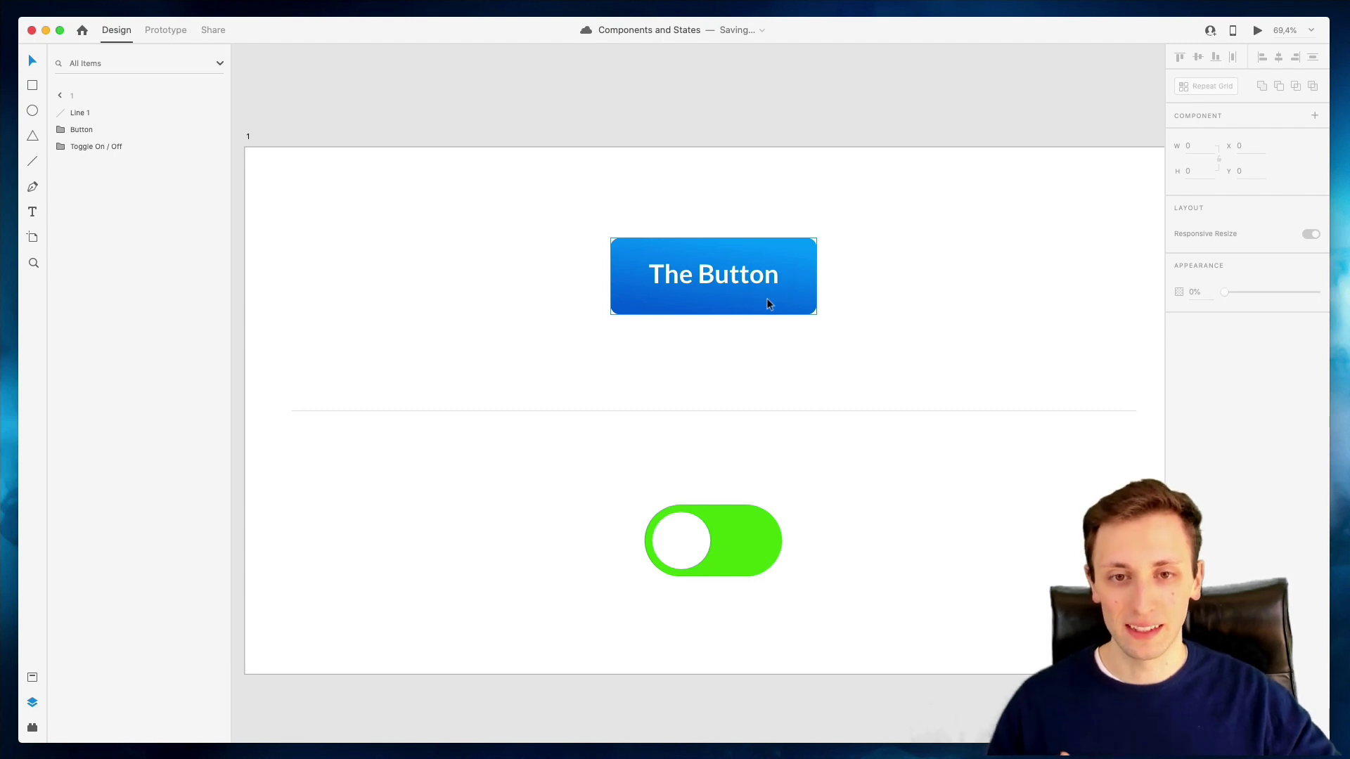
pyautogui.scroll(5, 798, 309)
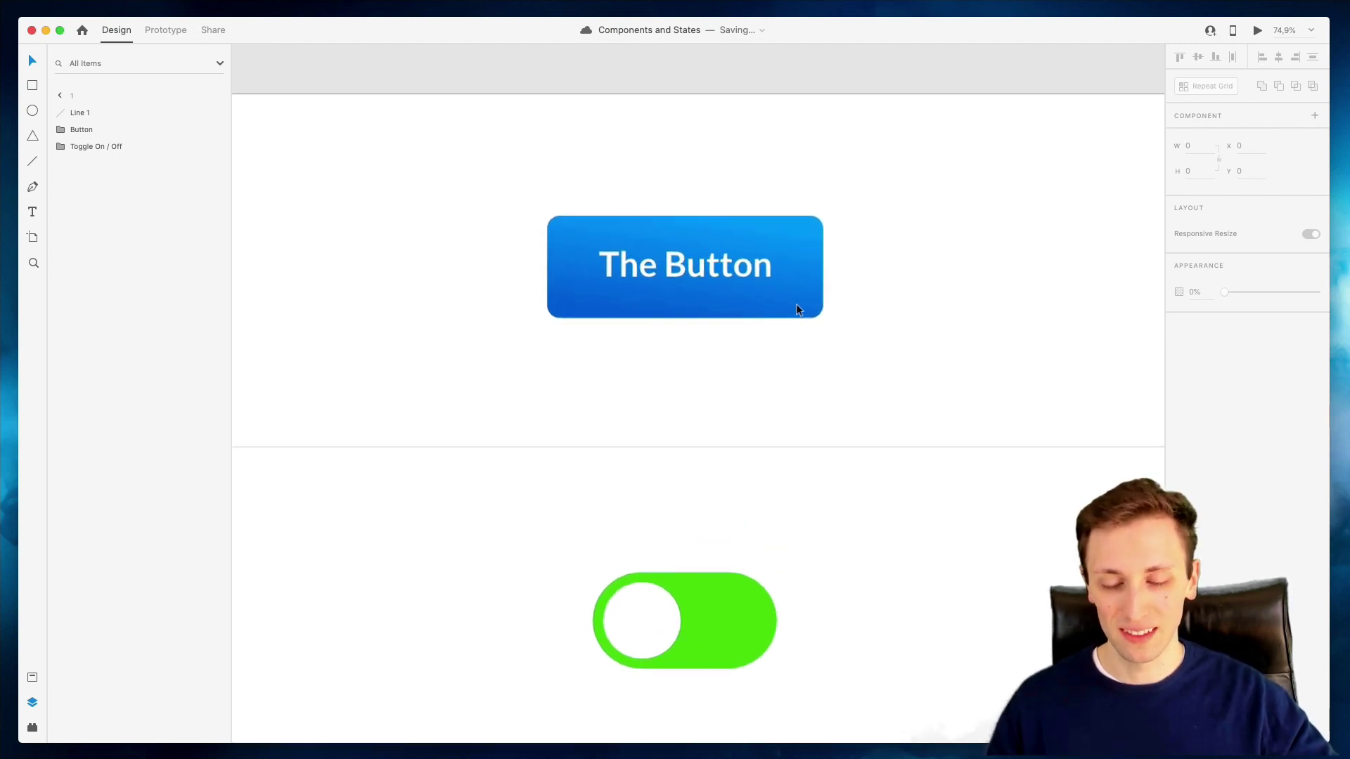
pyautogui.scroll(-2, 798, 309)
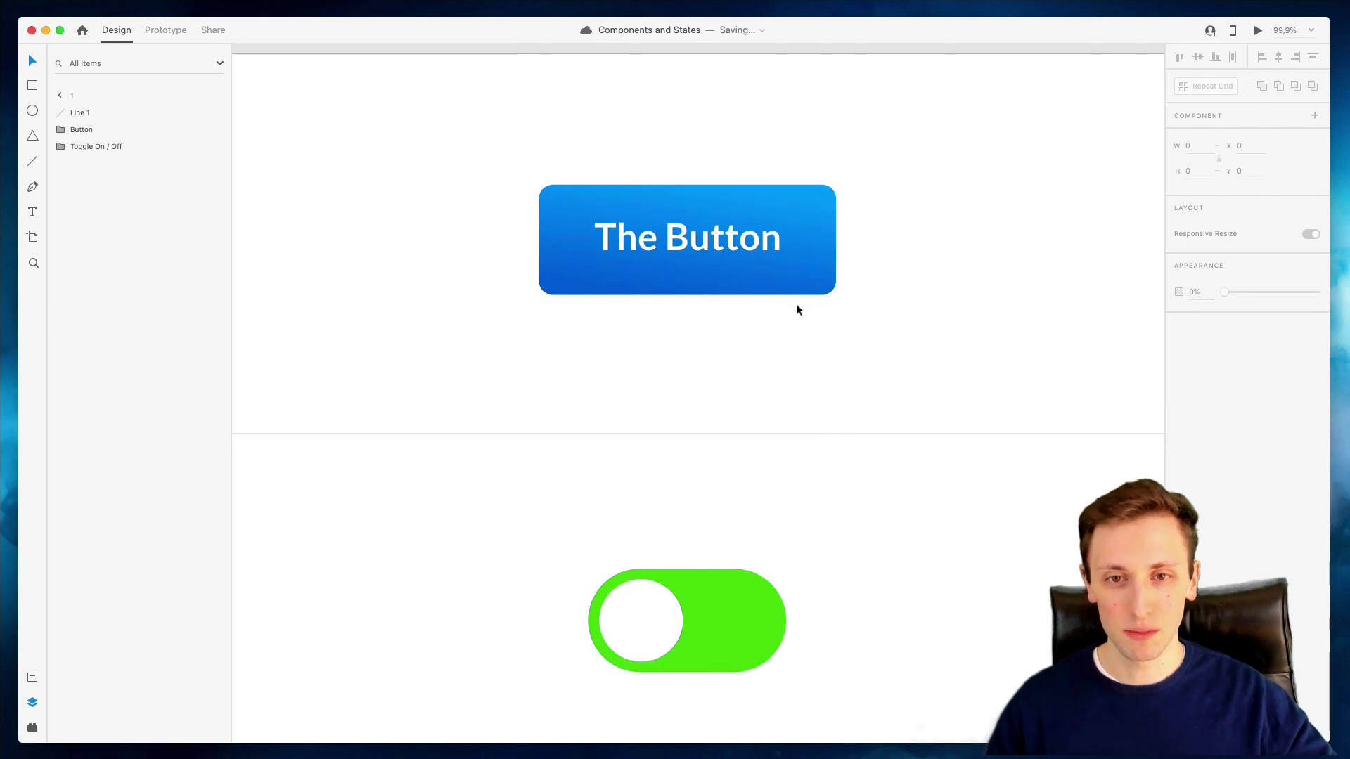
pyautogui.scroll(2, 749, 246)
pyautogui.click(748, 252)
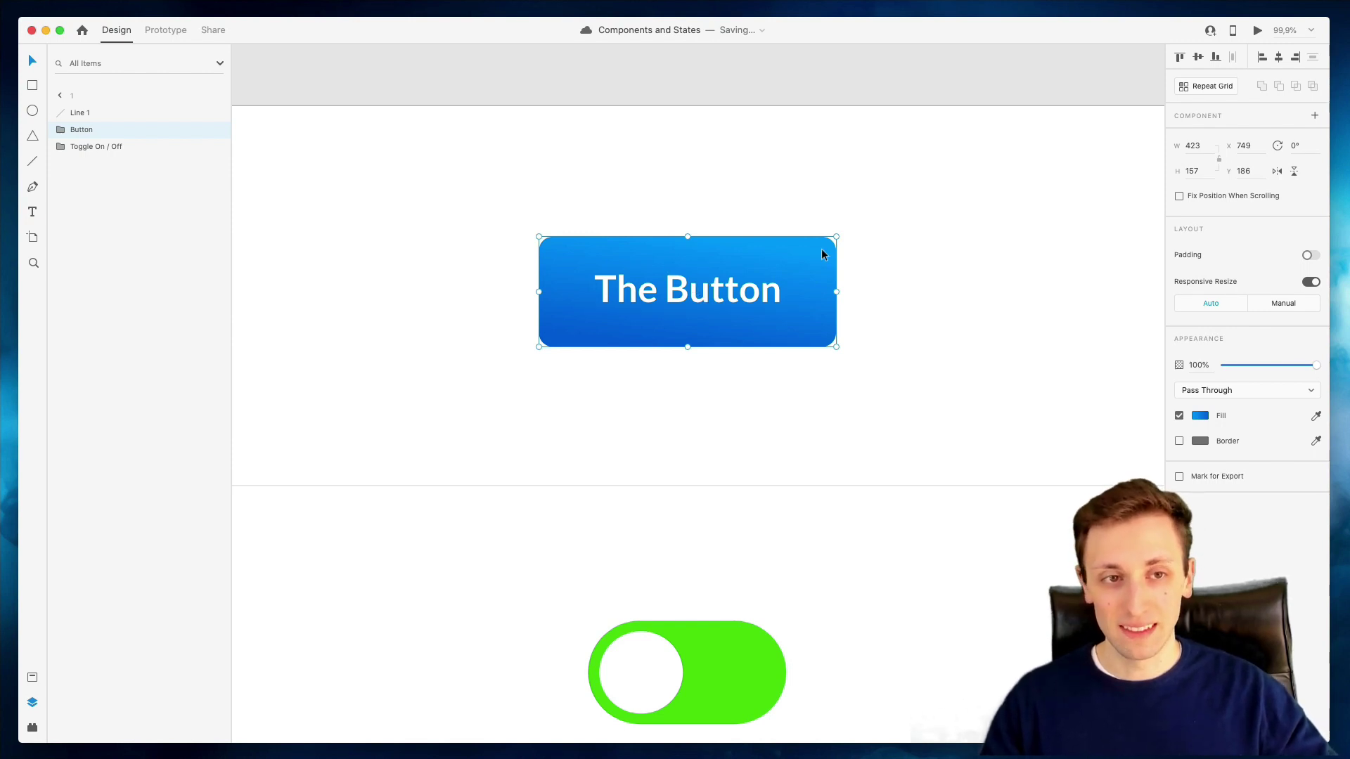
pyautogui.click(1312, 119)
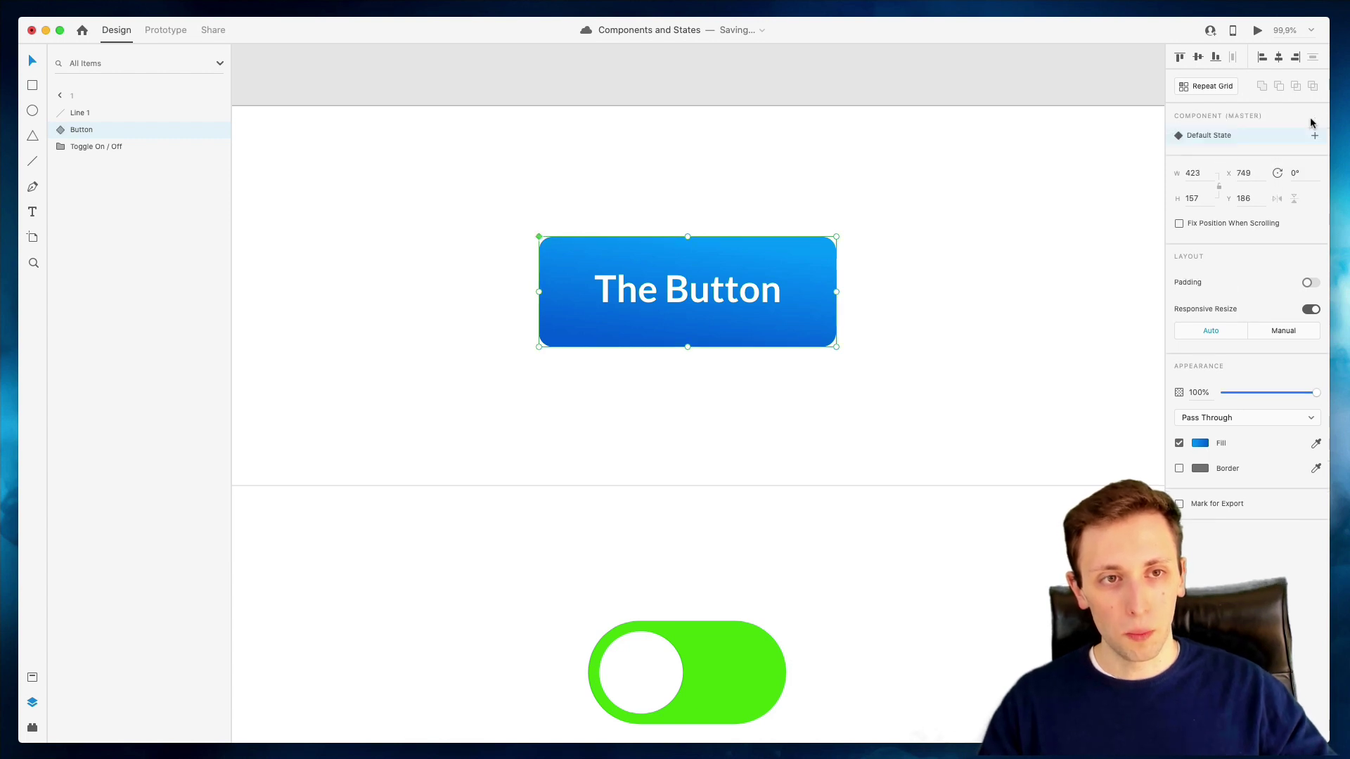
# Show the Assets panel, where the Button component is listed with 1 instance
pyautogui.click(32, 726)
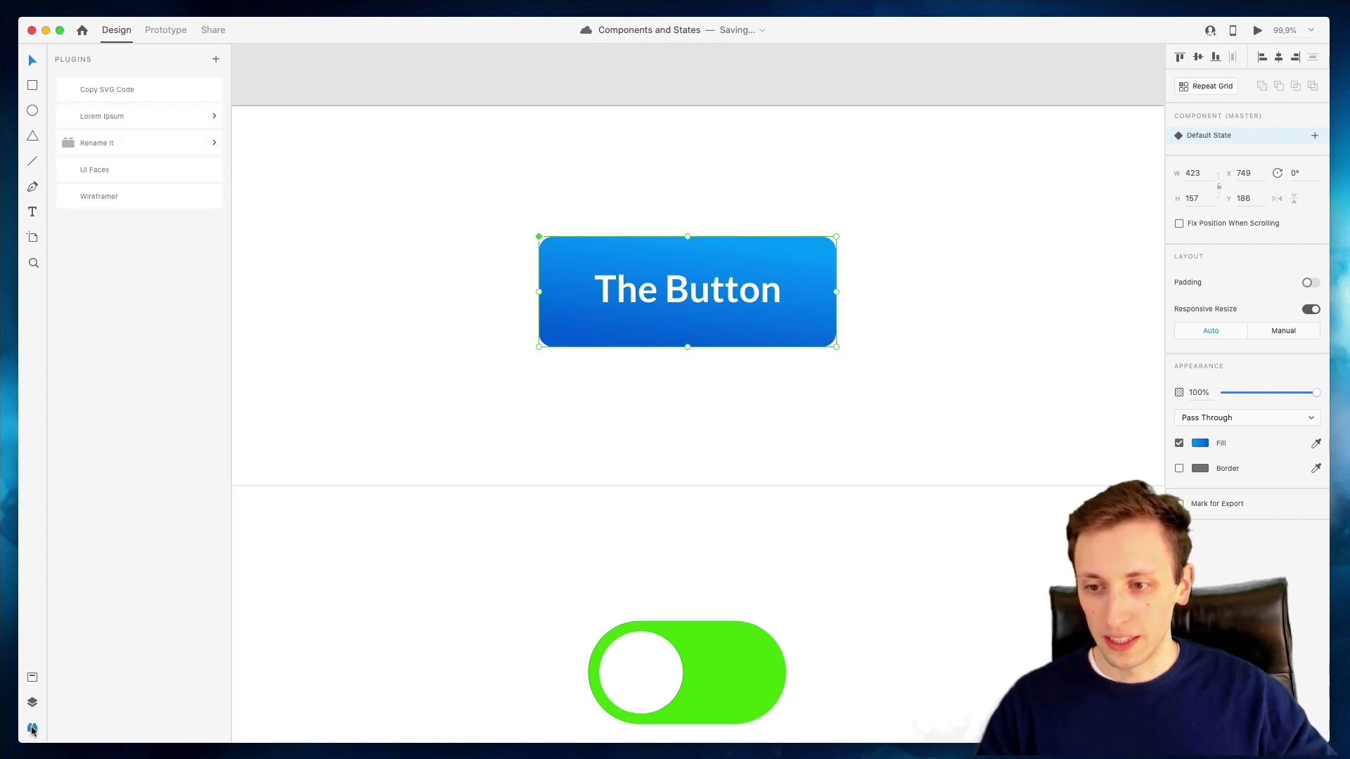
pyautogui.click(33, 679)
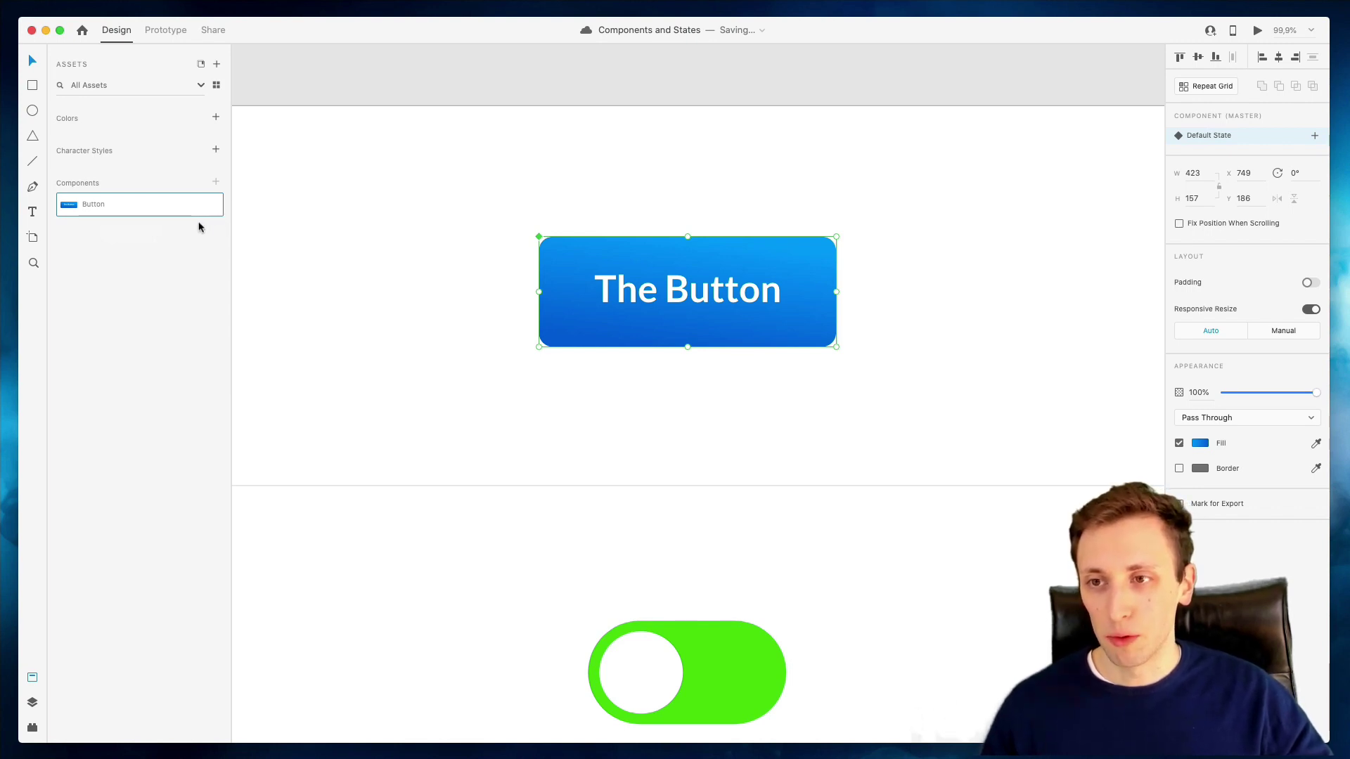
# Drag the Button component from Assets onto the artboard, left of the original button
pyautogui.hscroll(-10, 378, 218)
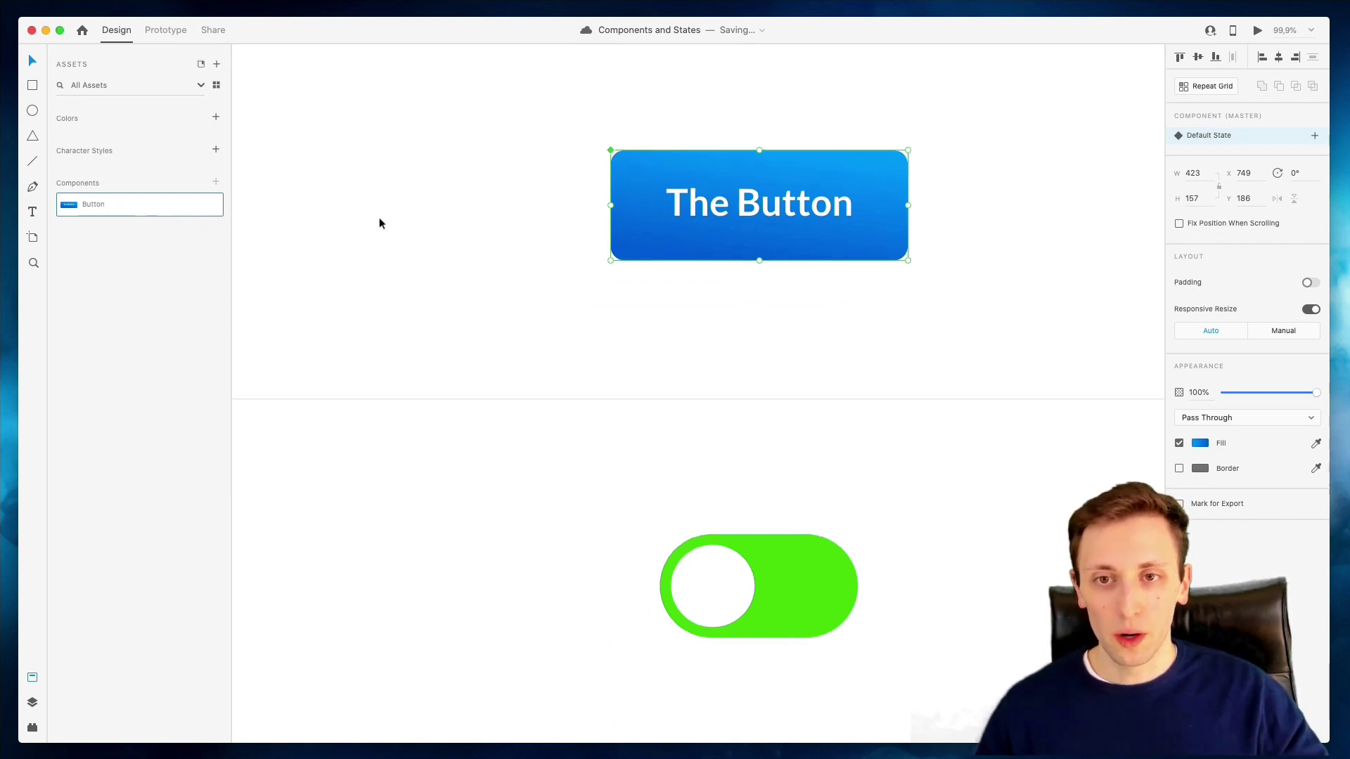
pyautogui.click(380, 223)
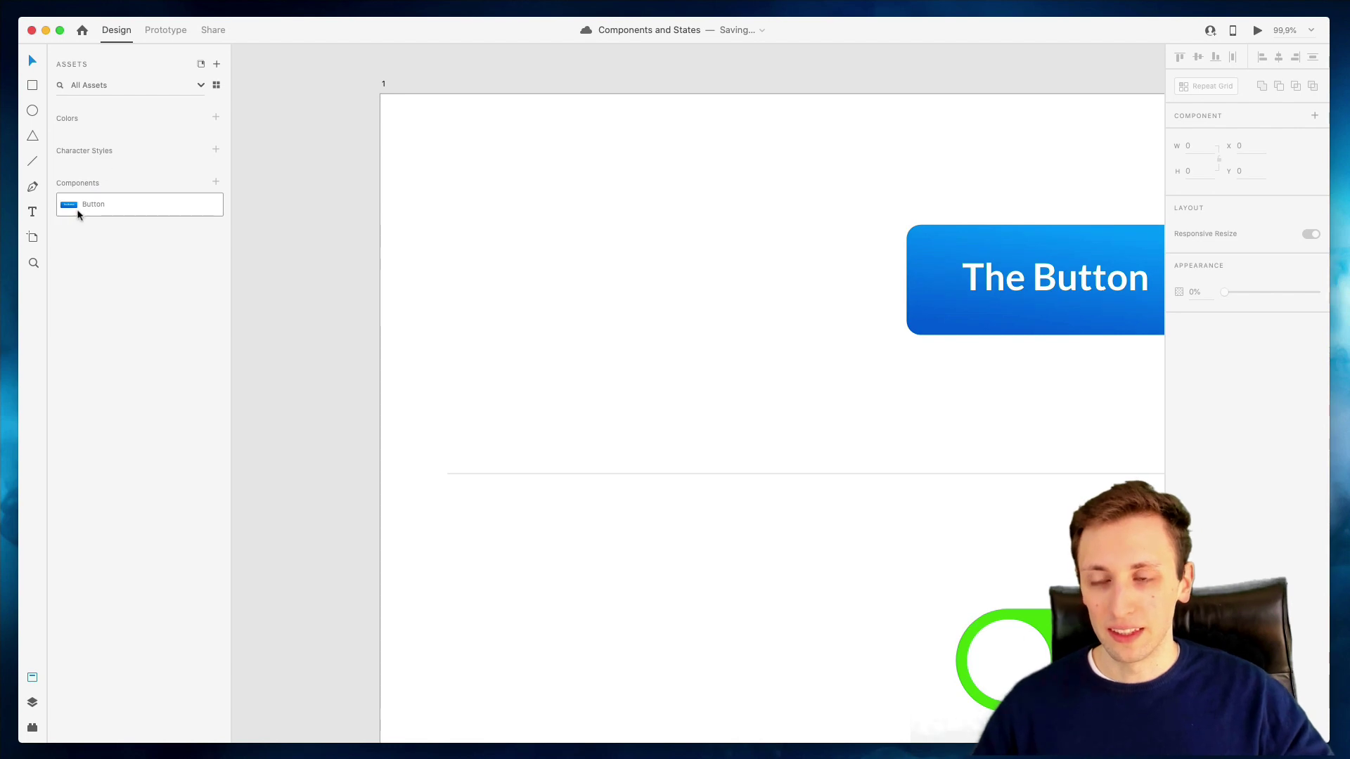
pyautogui.moveTo(78, 211); pyautogui.dragTo(533, 239)
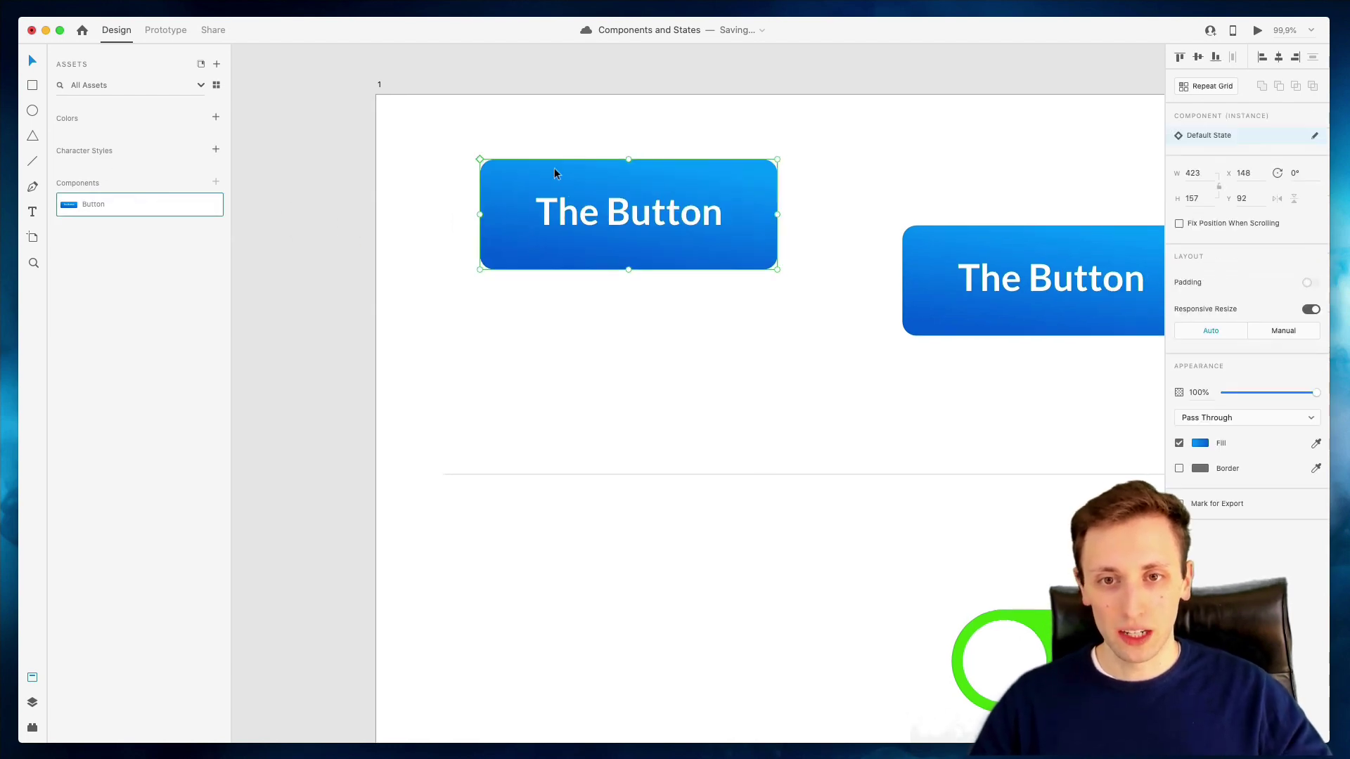
pyautogui.scroll(2, 611, 180)
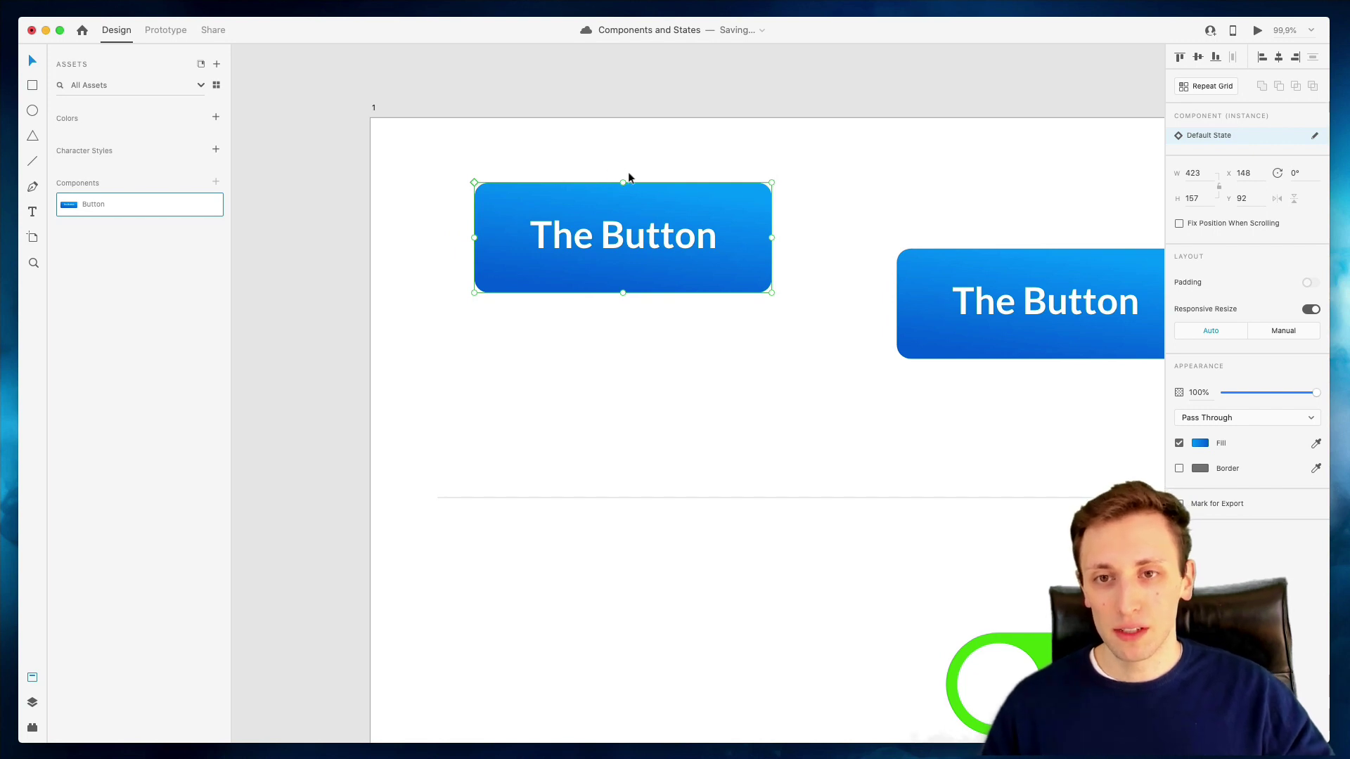
pyautogui.click(627, 171)
pyautogui.click(589, 203)
# Select the original master button and the new left copy in turn to compare them
pyautogui.hscroll(5, 589, 201)
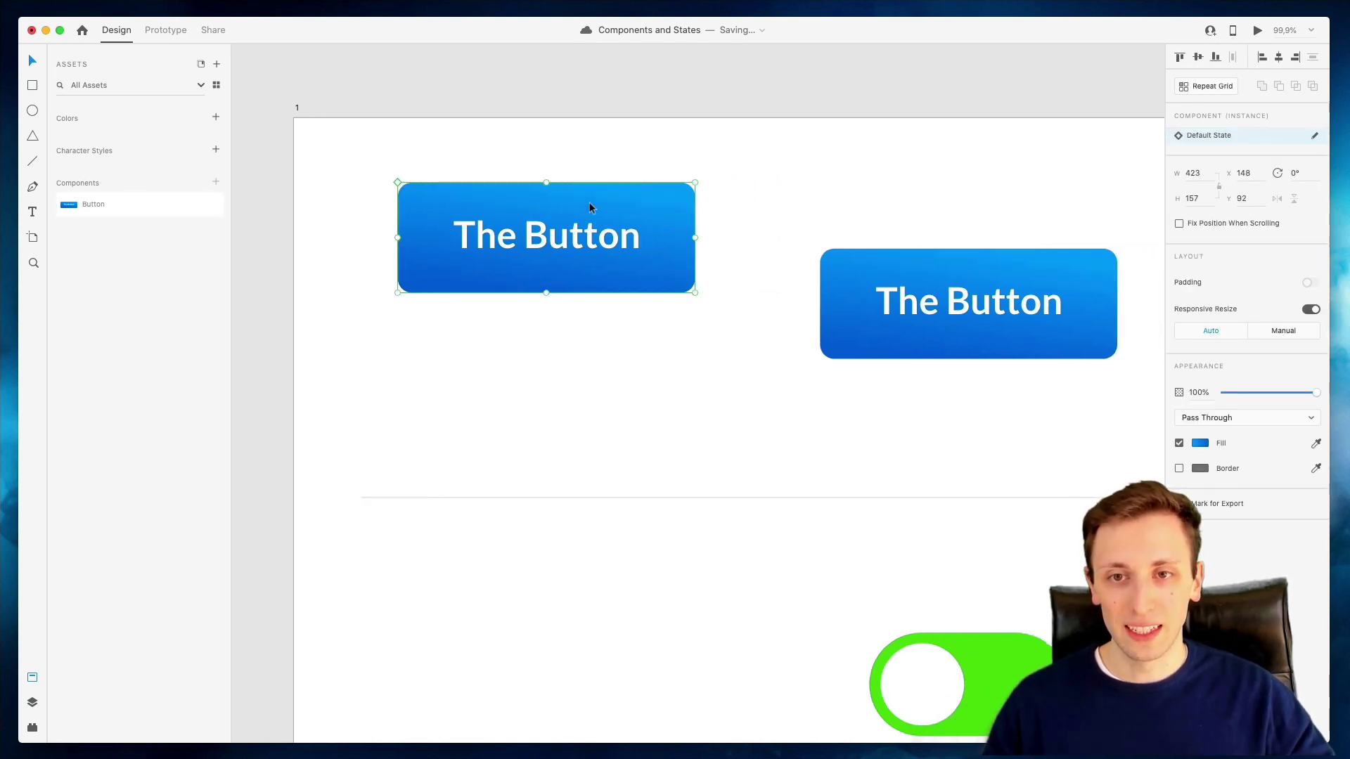
pyautogui.click(865, 293)
pyautogui.hscroll(5, 865, 292)
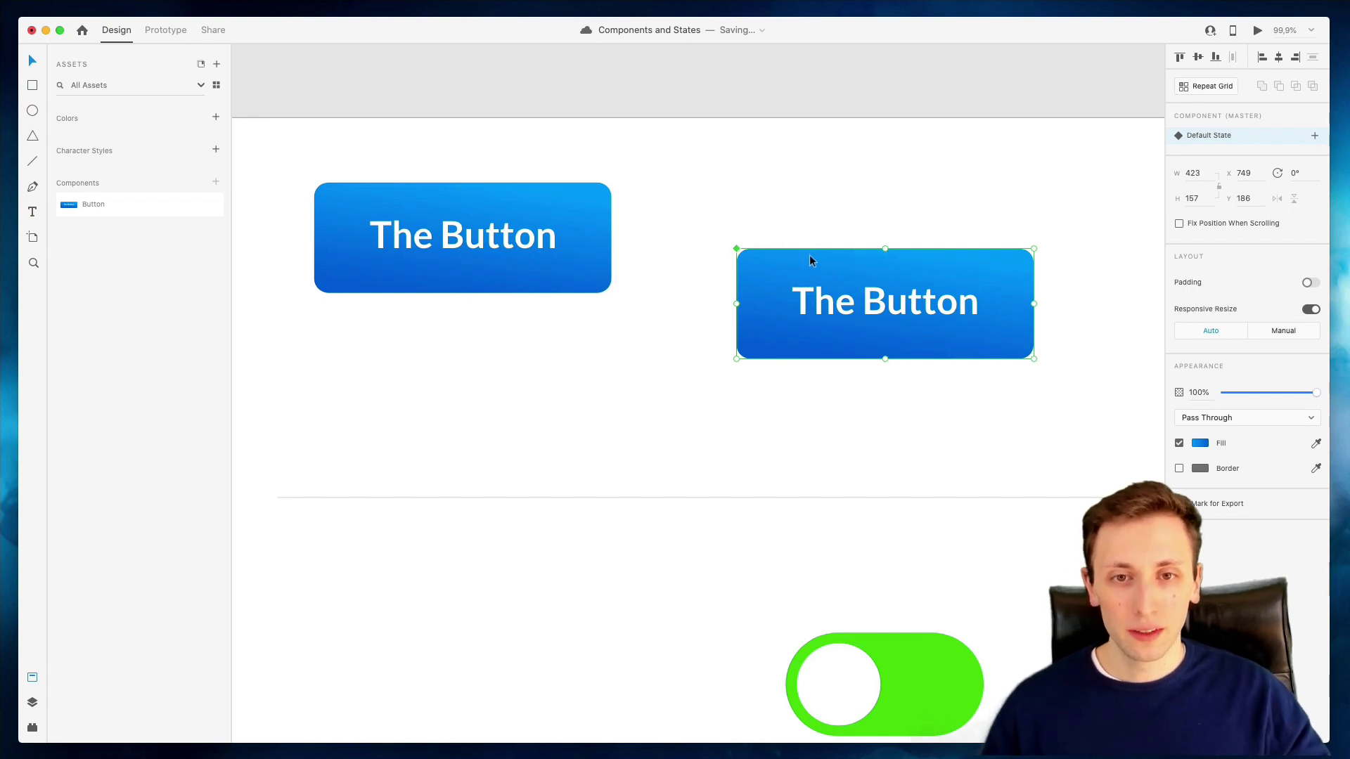
pyautogui.scroll(2, 808, 254)
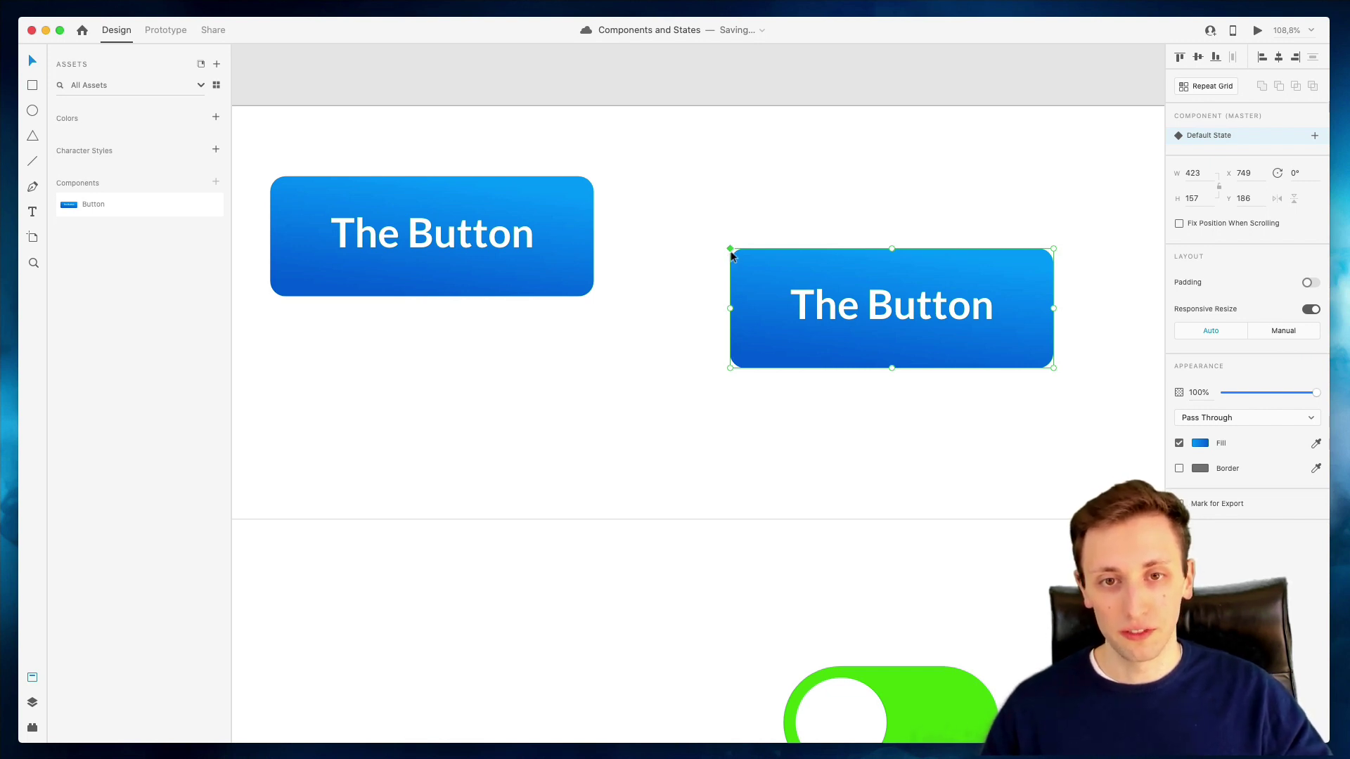
pyautogui.hscroll(-5, 563, 210)
pyautogui.click(563, 208)
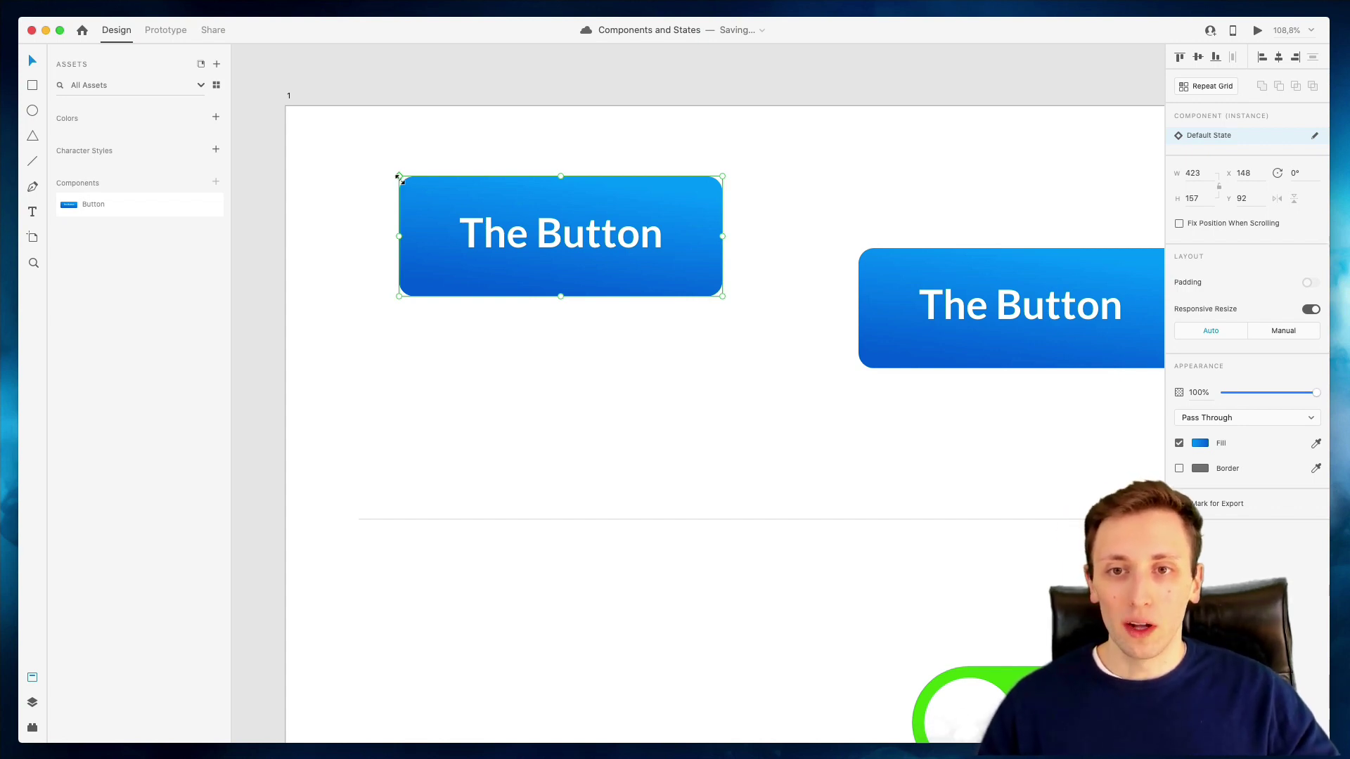
pyautogui.hscroll(4, 398, 194)
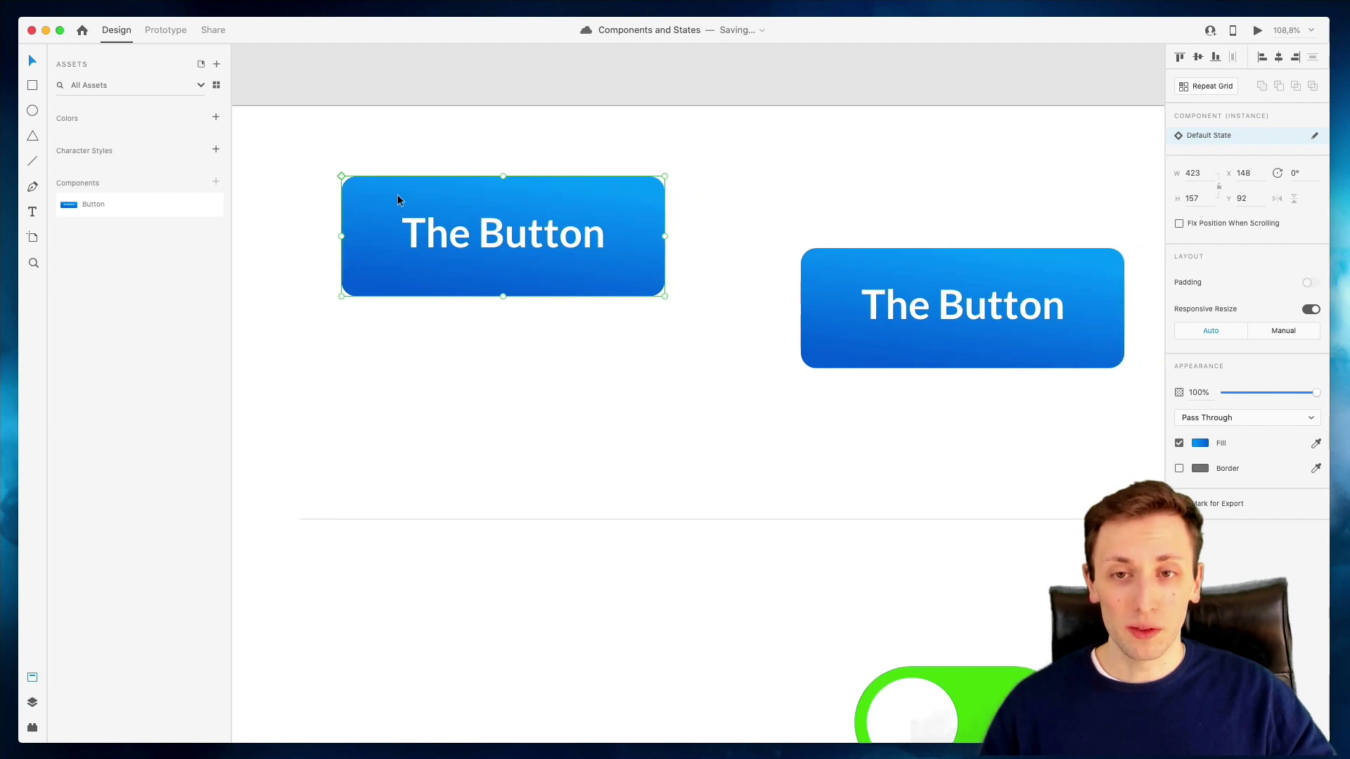
pyautogui.hscroll(1, 398, 200)
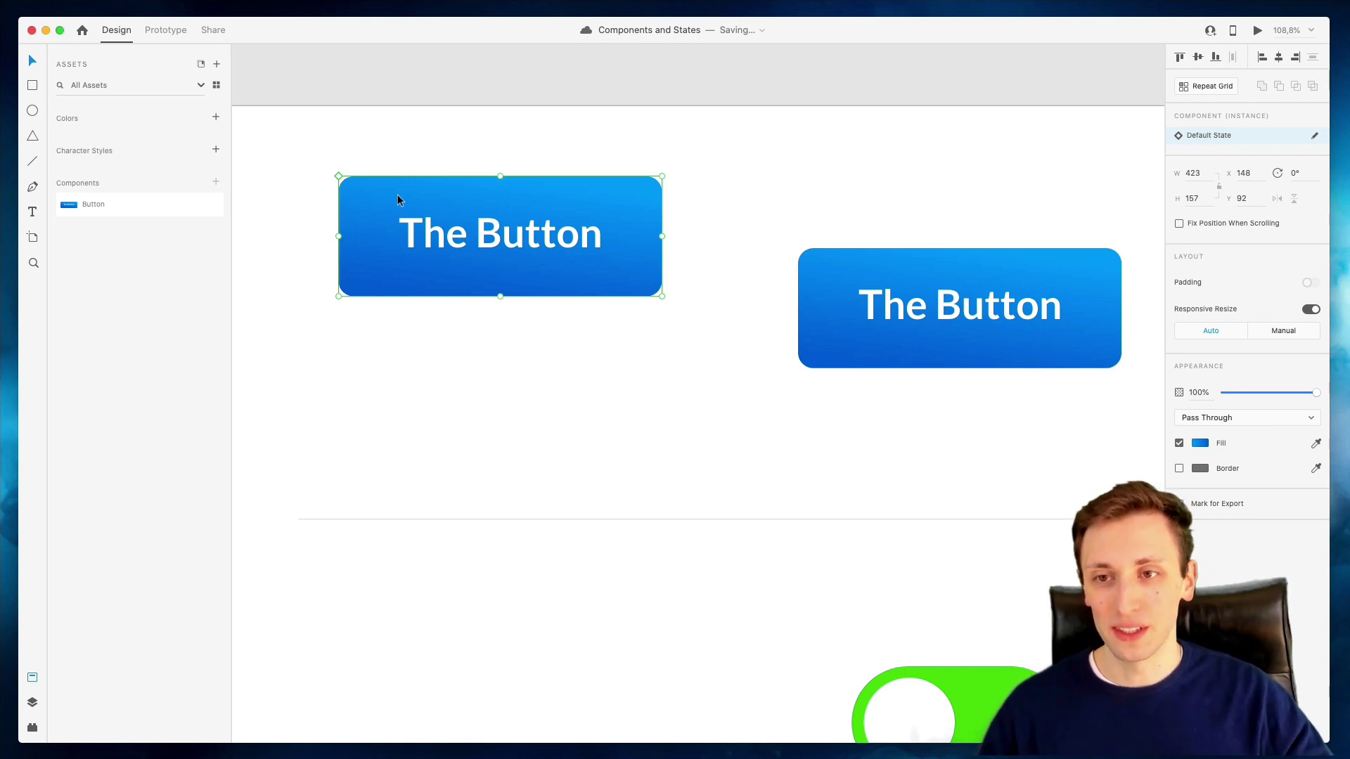
# Undo the extra copy and component, then use Make Component on the button again
pyautogui.press('BackSpace')
pyautogui.press('super+z')
pyautogui.press('super+z')
pyautogui.press('super+z')
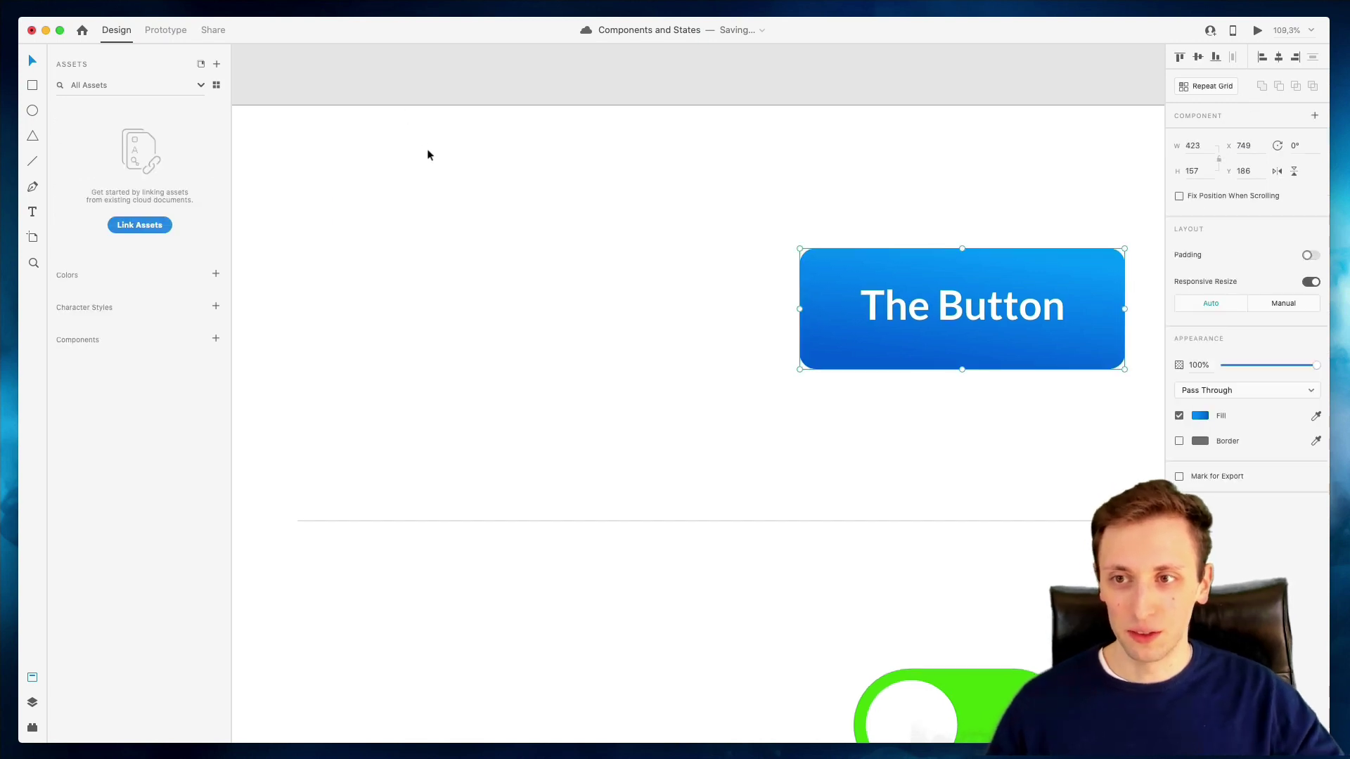
pyautogui.scroll(-3, 751, 251)
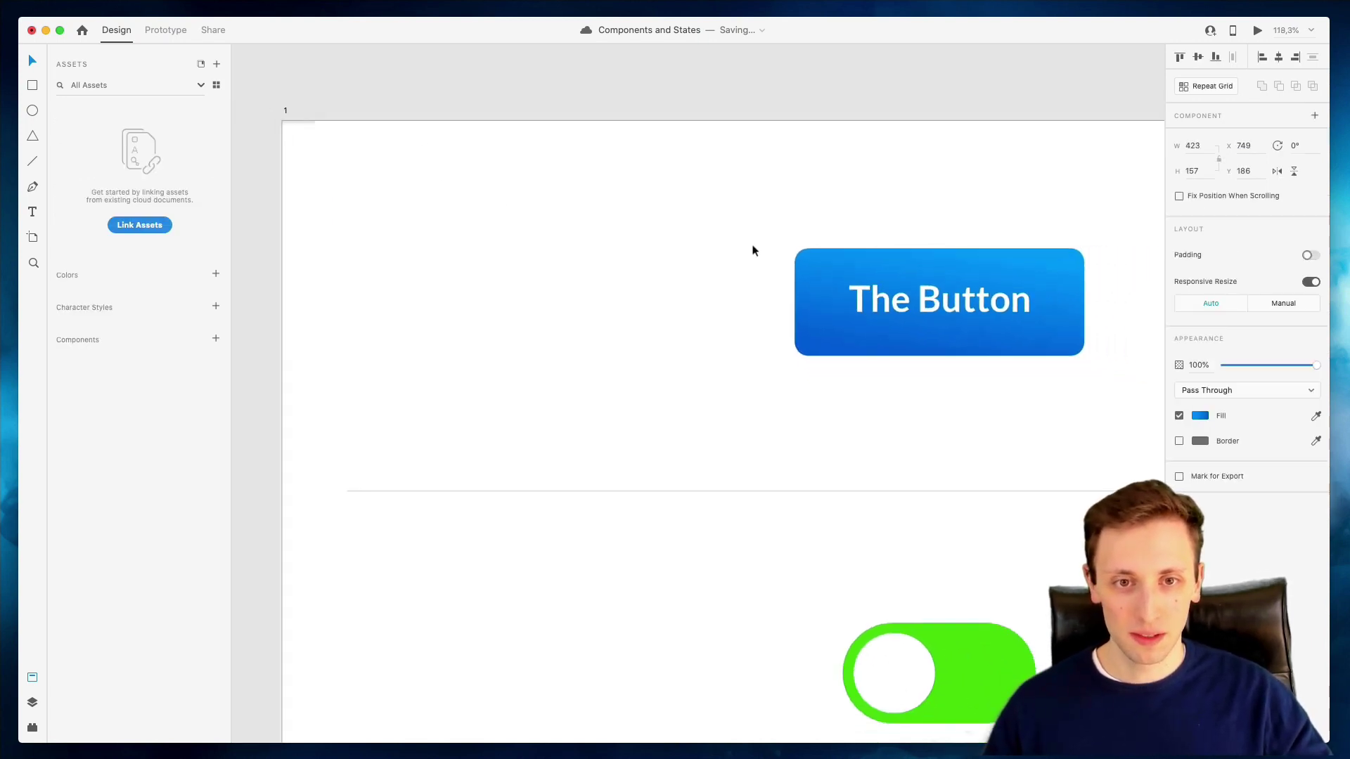
pyautogui.click(33, 702)
pyautogui.hscroll(5, 415, 325)
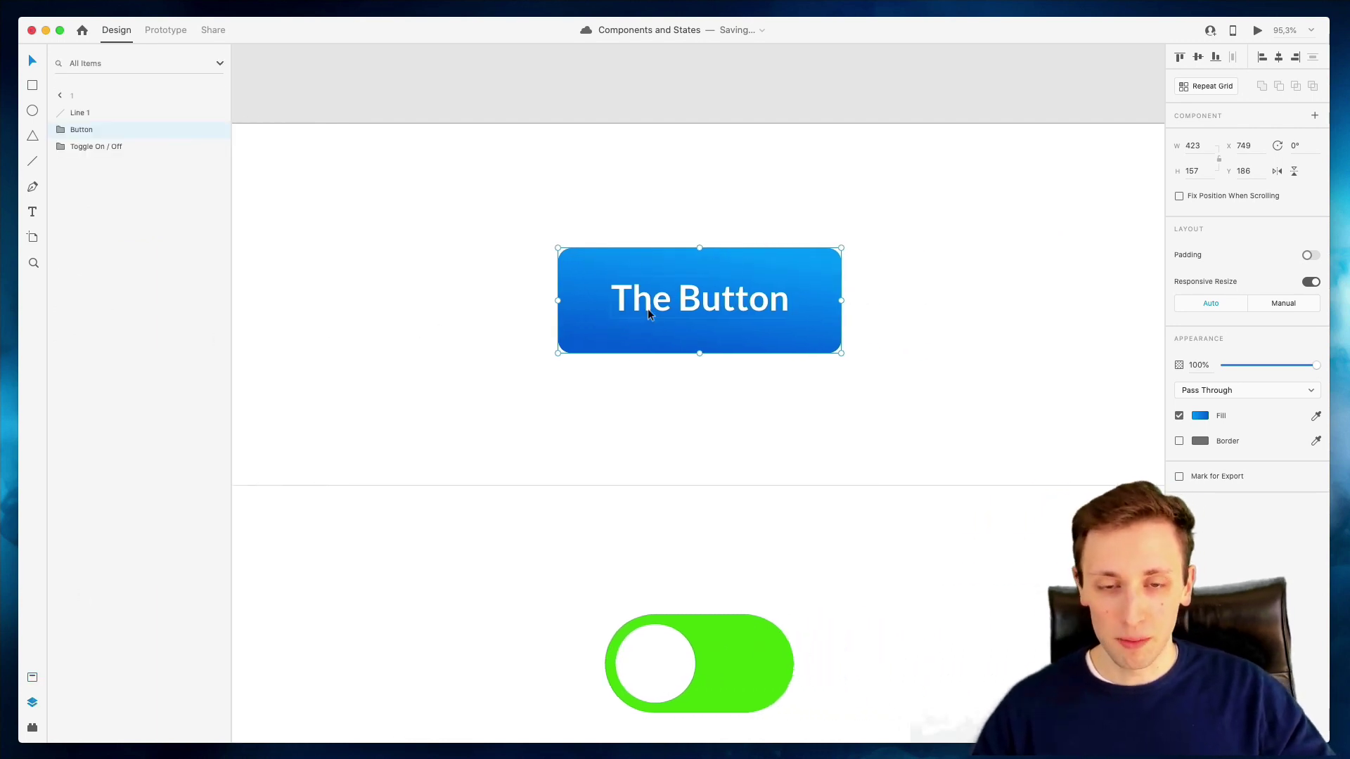
pyautogui.scroll(-1, 648, 310)
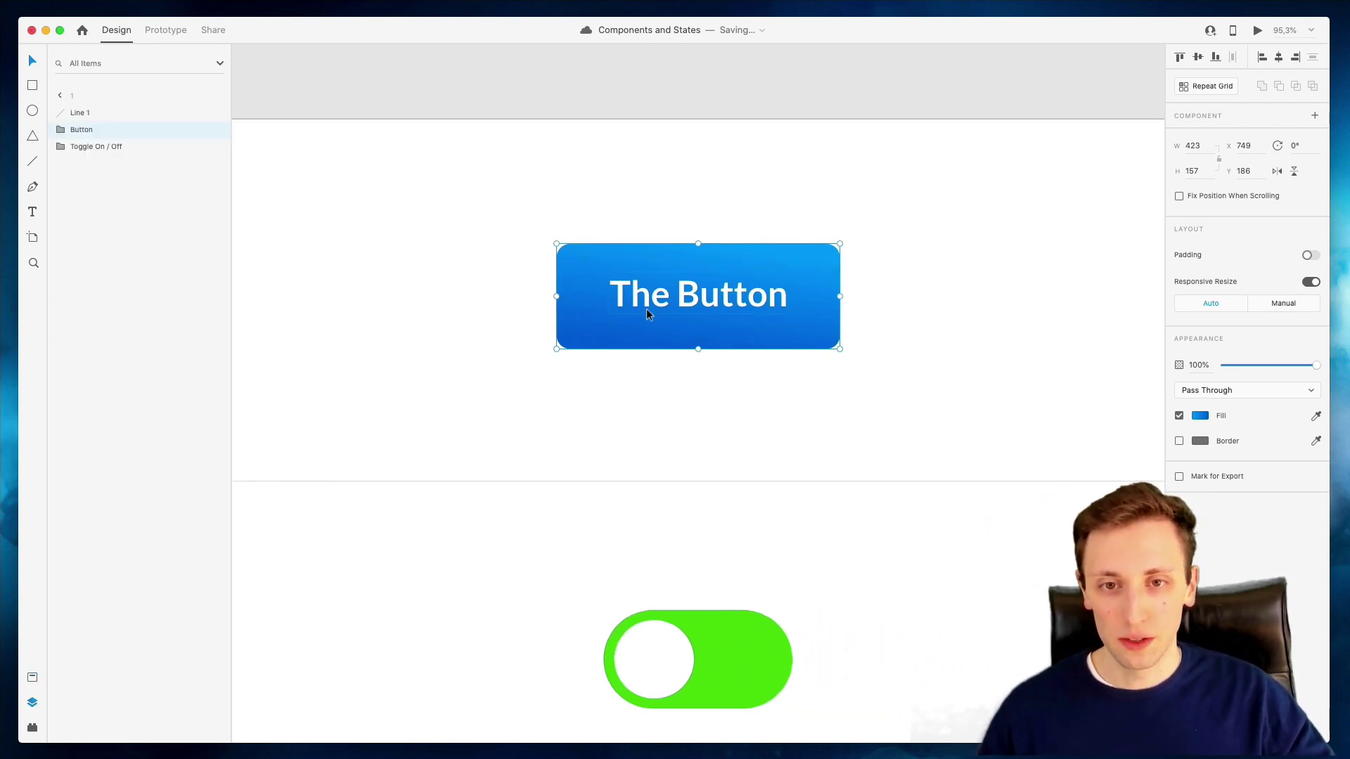
pyautogui.rightClick(647, 310)
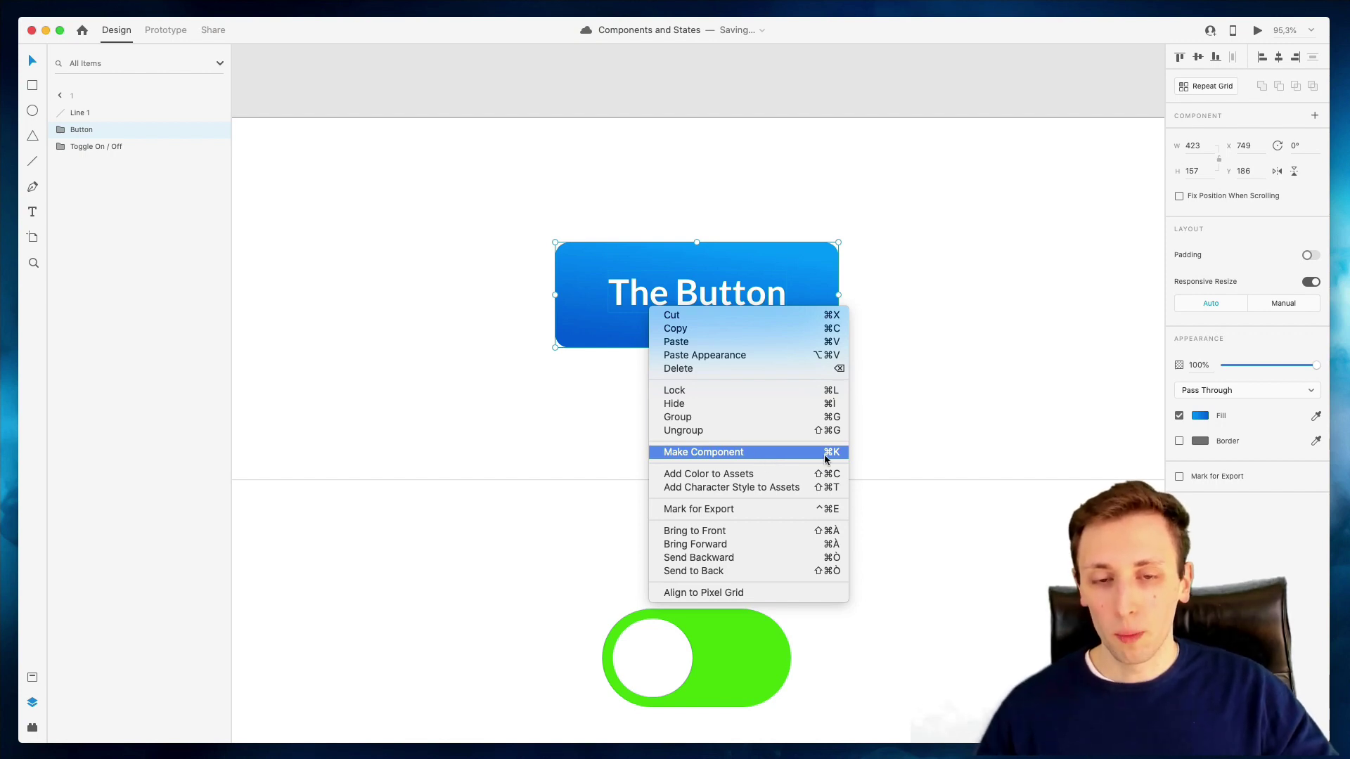
pyautogui.click(800, 459)
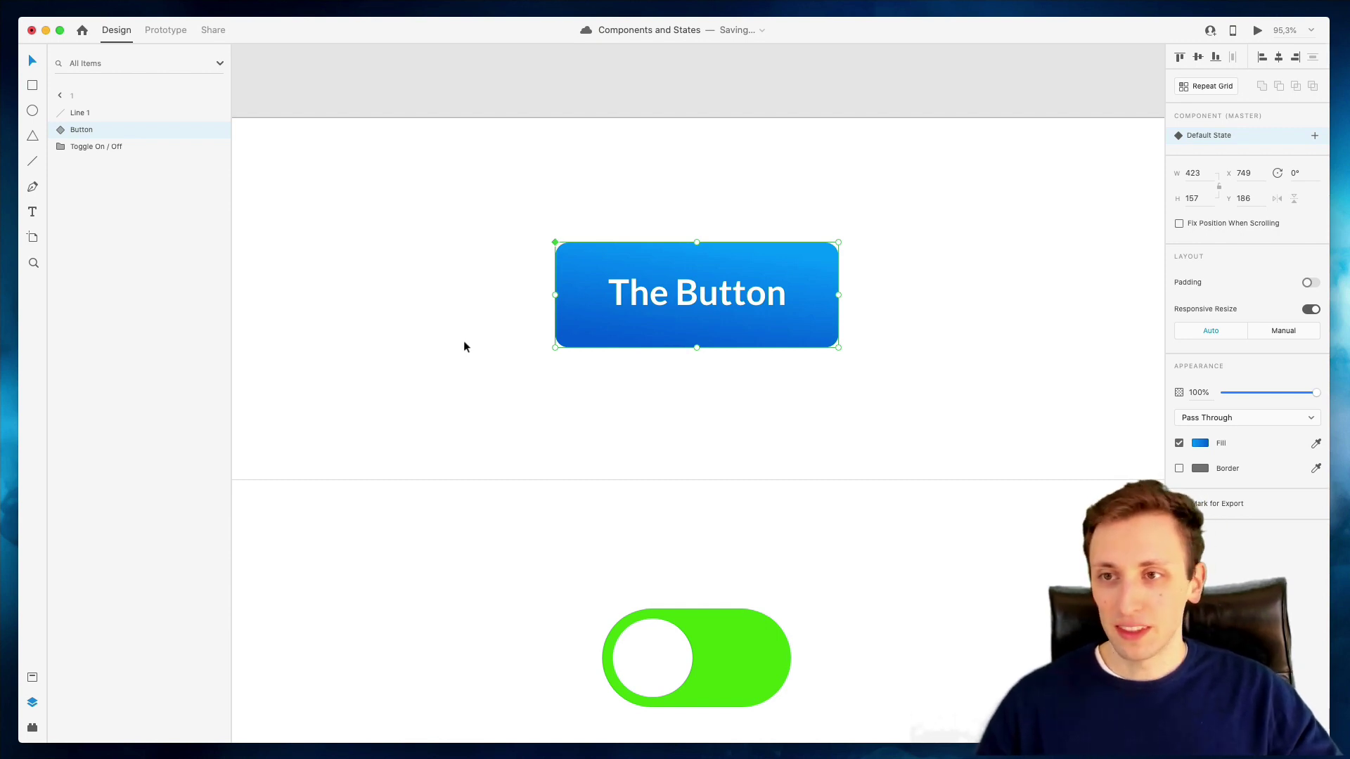
# Add a Hover State to the Button component and select the button within it
pyautogui.hscroll(3, 473, 343)
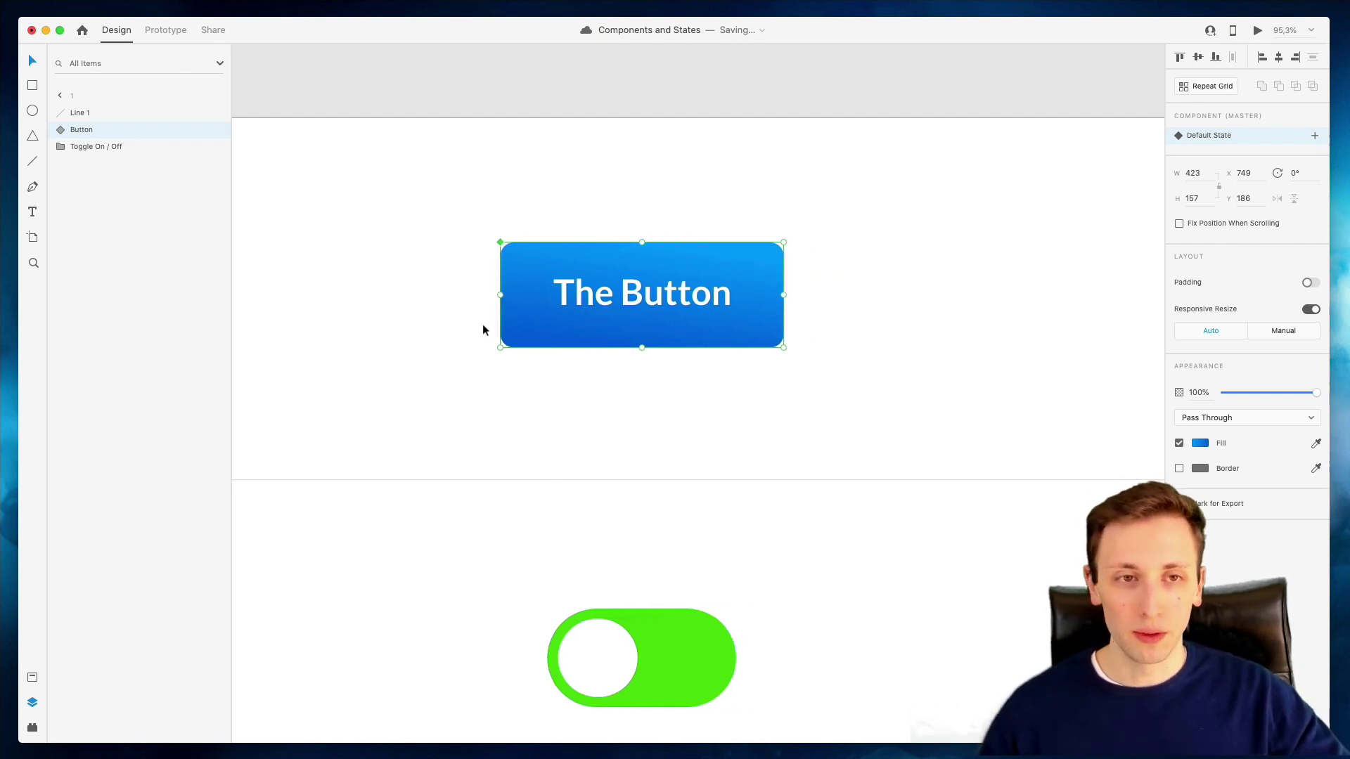
pyautogui.click(1313, 136)
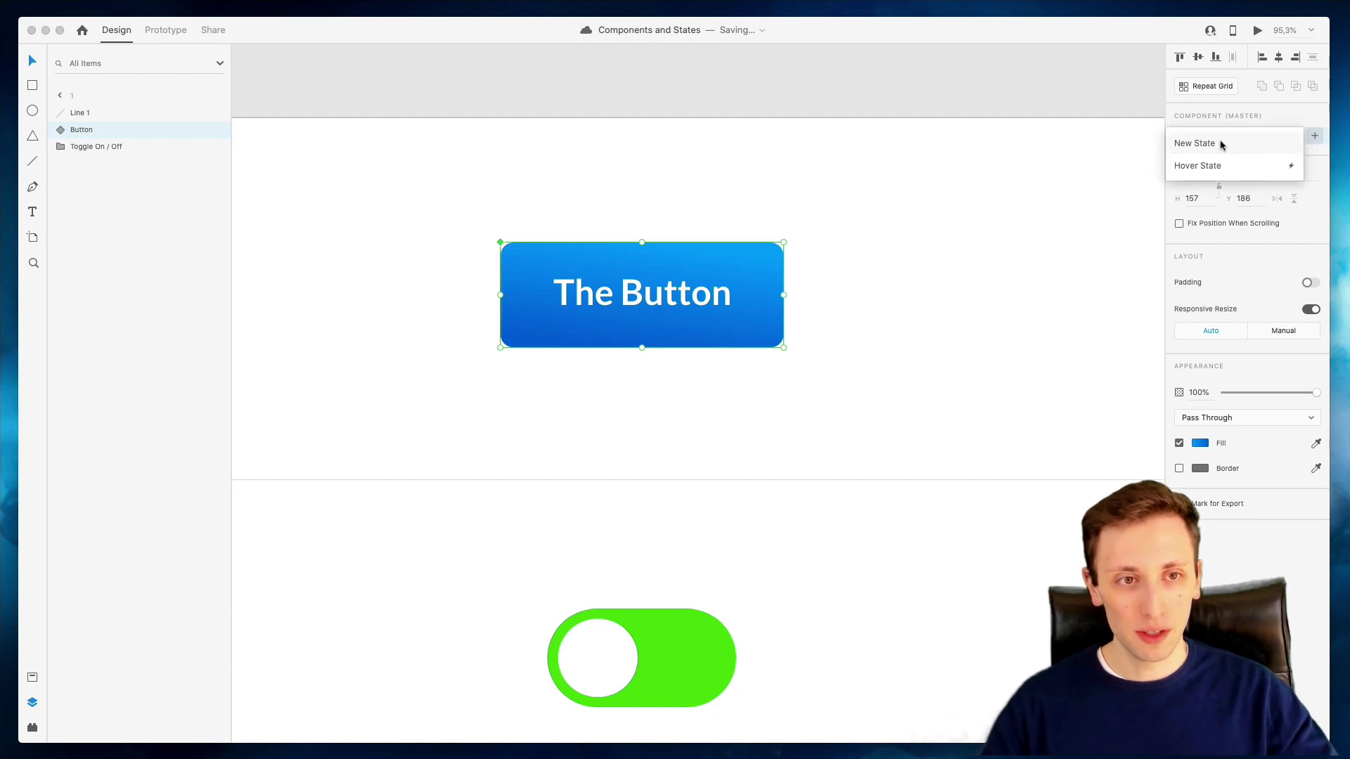
pyautogui.click(1209, 166)
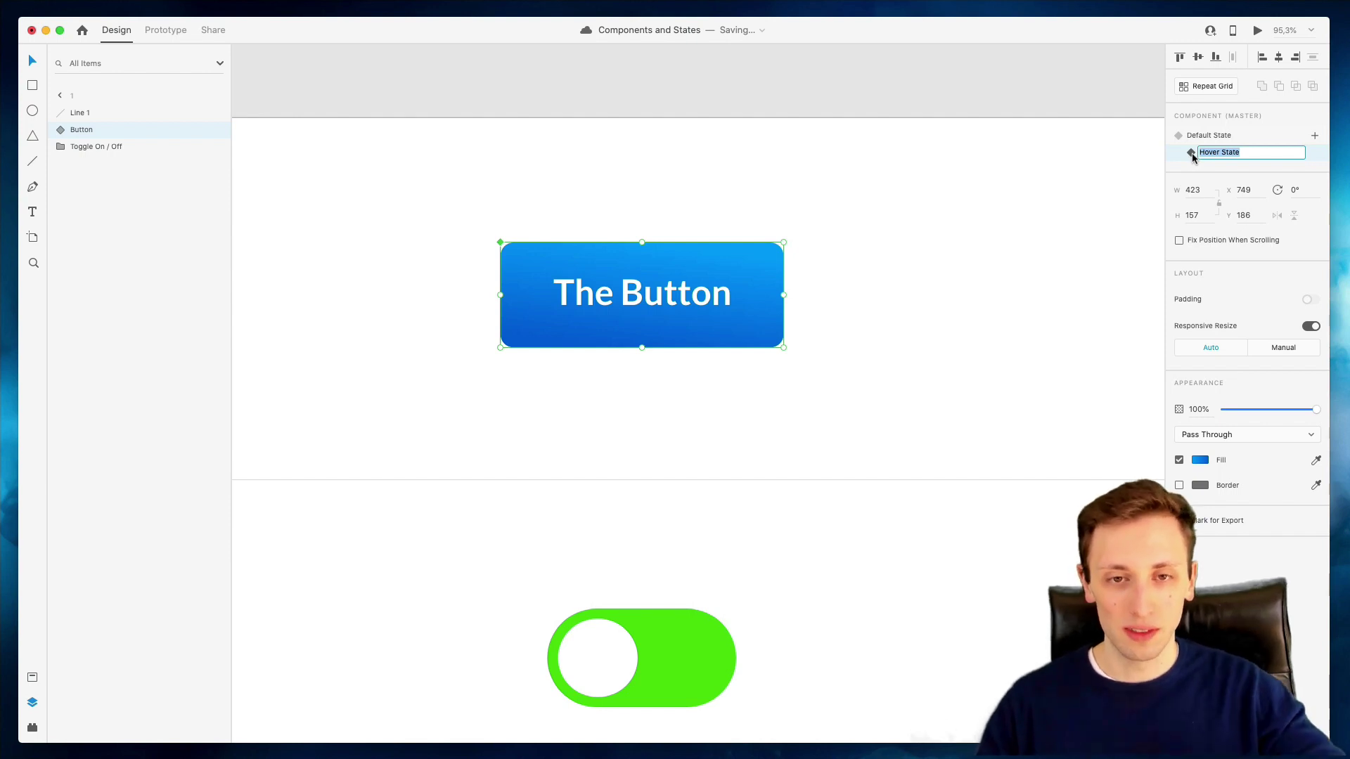
pyautogui.click(904, 232)
pyautogui.click(635, 312)
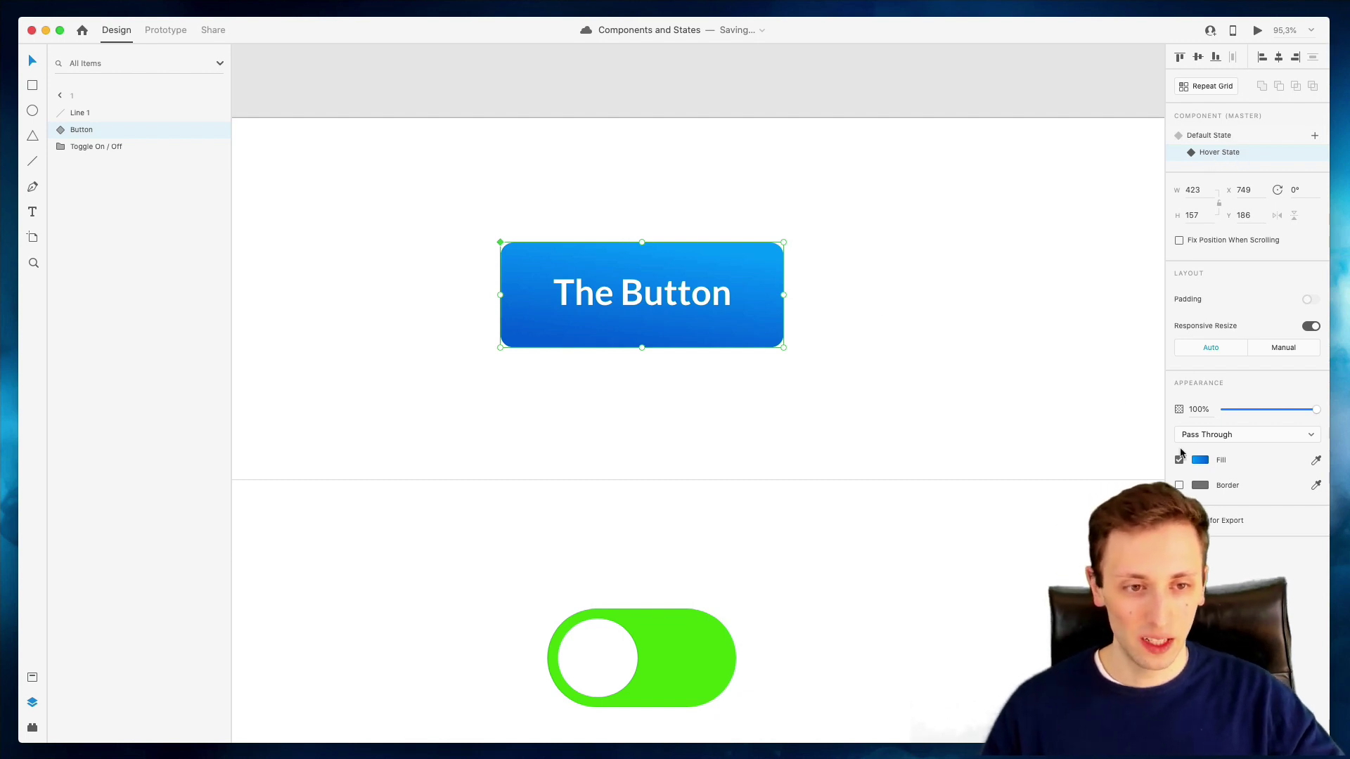
# Darken the top colour stop of the button's gradient fill for the Hover State
pyautogui.click(1198, 461)
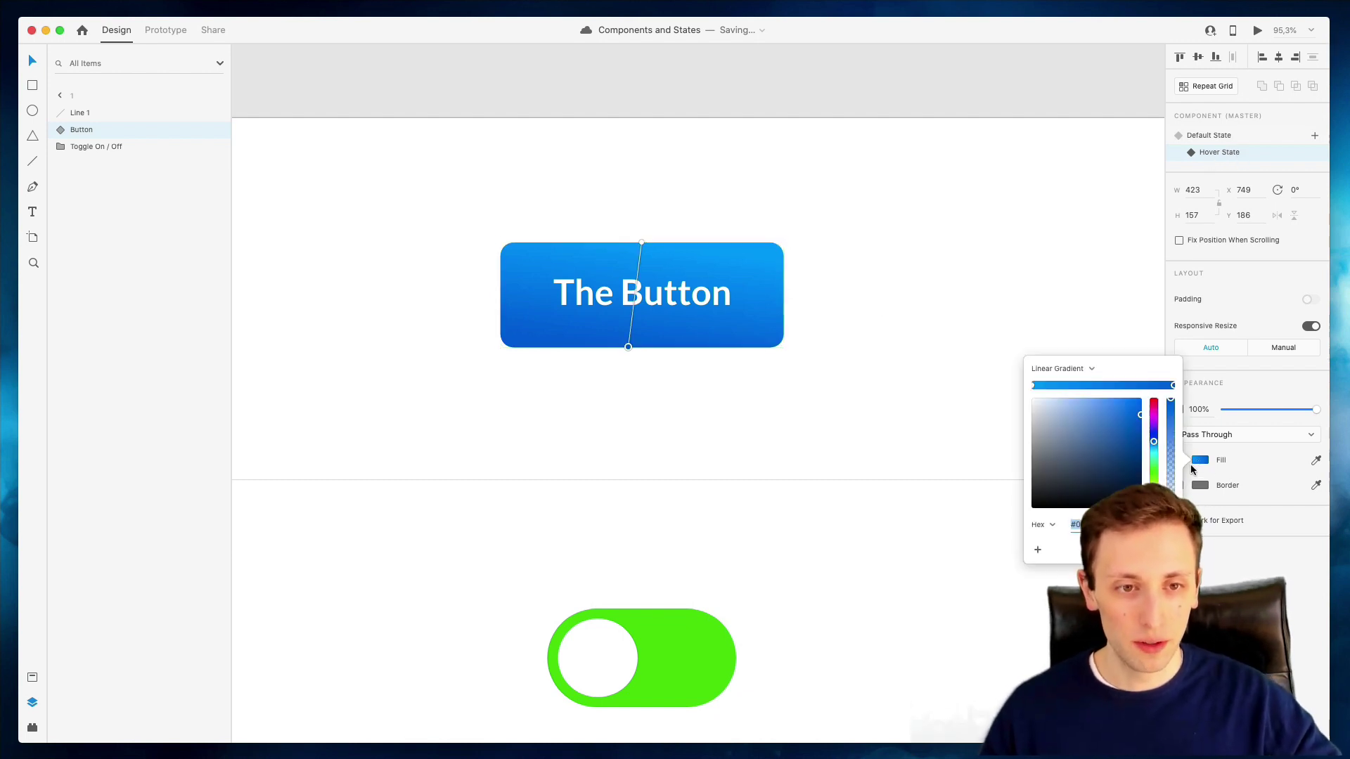
pyautogui.click(1030, 384)
pyautogui.moveTo(1139, 400); pyautogui.dragTo(1166, 442)
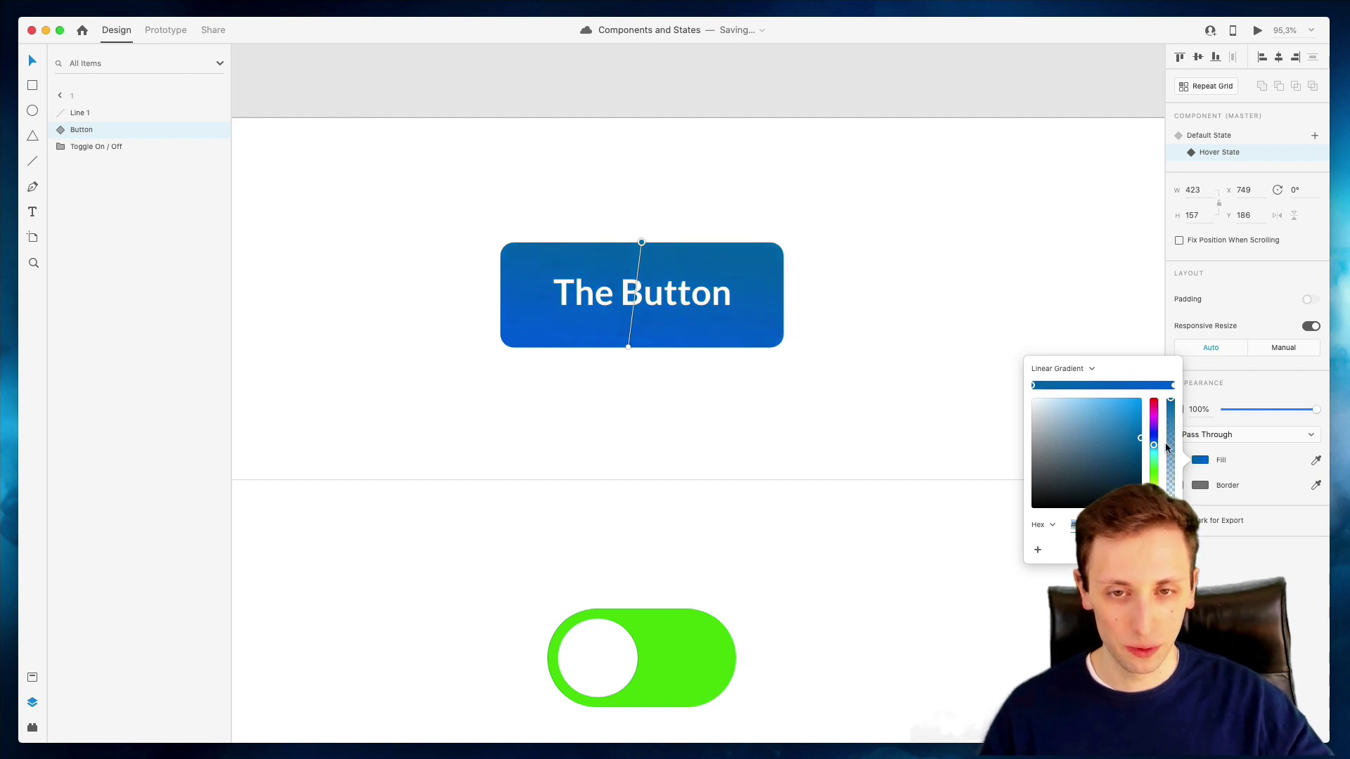
pyautogui.click(958, 232)
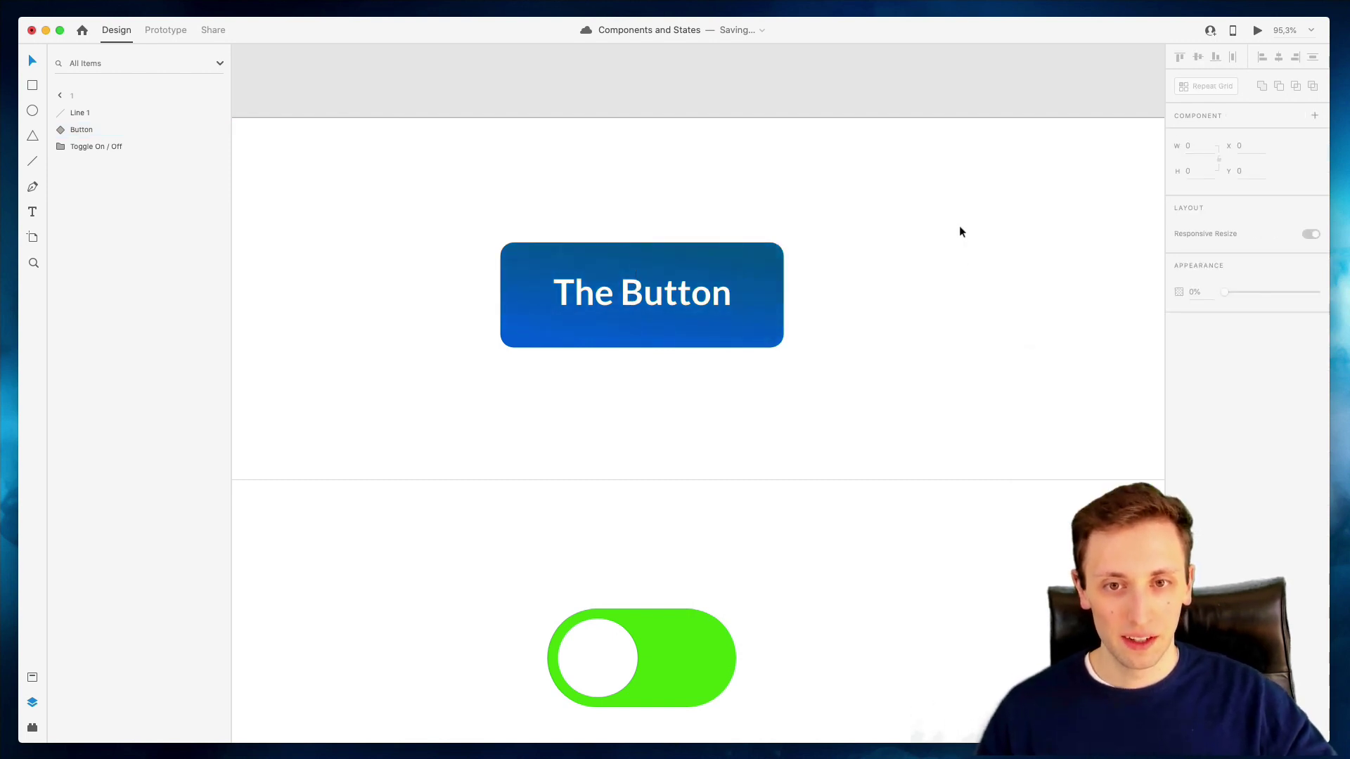
# Select the button and launch a Desktop Preview of the artboard
pyautogui.click(680, 280)
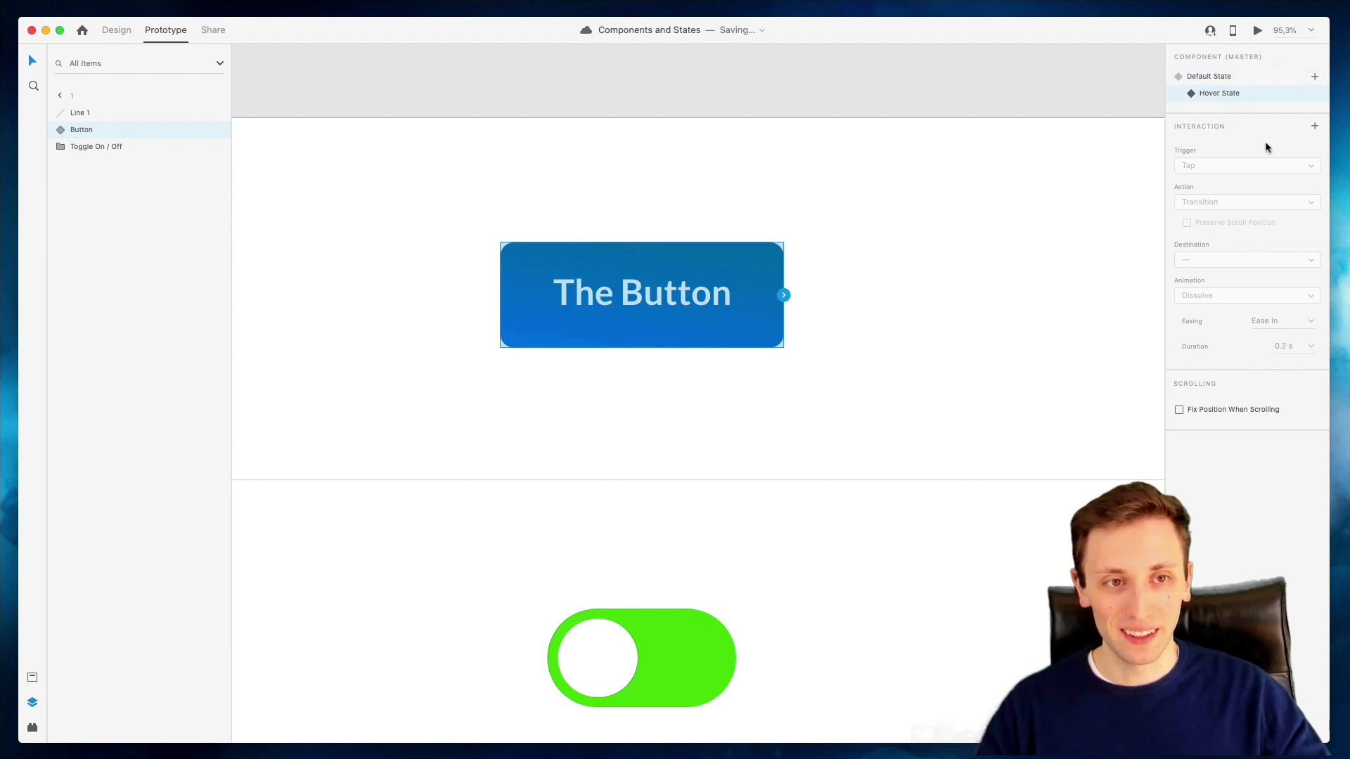
pyautogui.click(1257, 31)
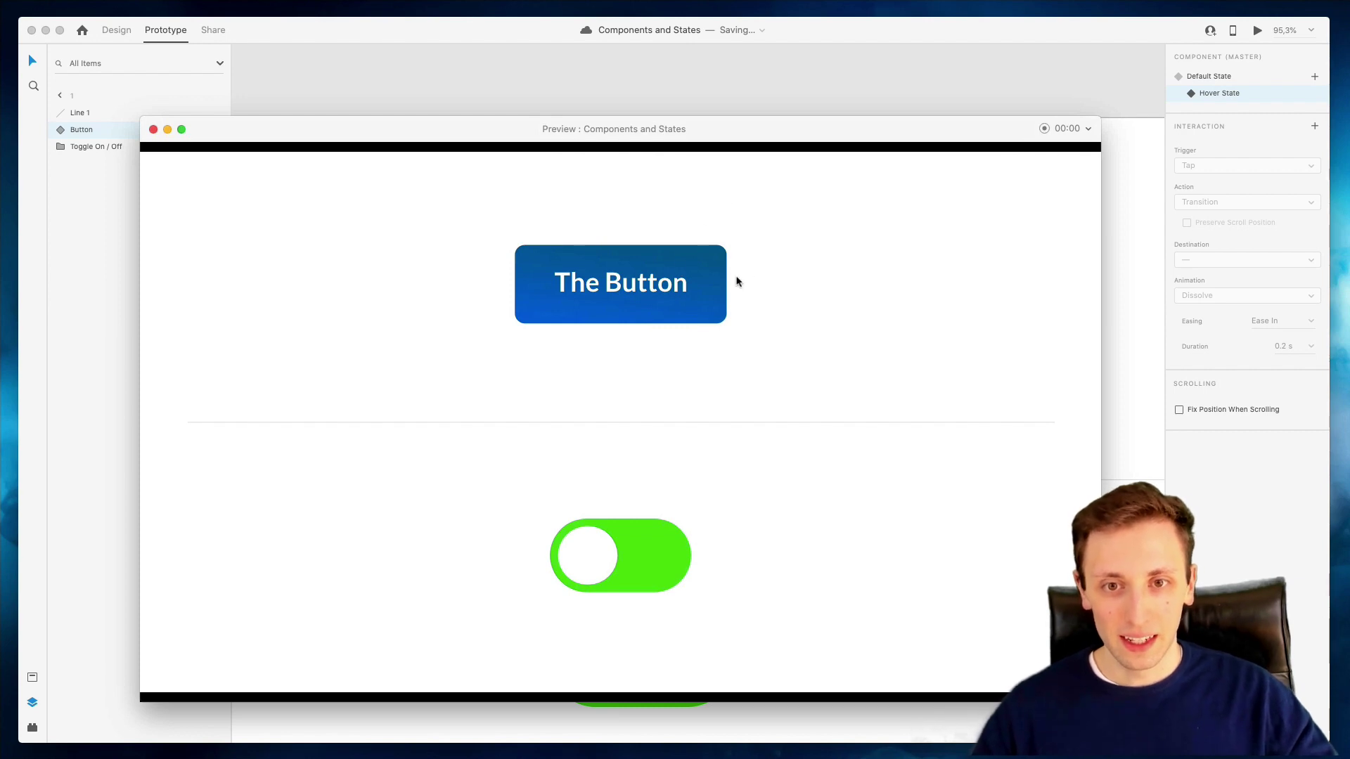
# Switch the button back to Default State and preview again to test the darker hover
pyautogui.click(154, 130)
pyautogui.click(1203, 77)
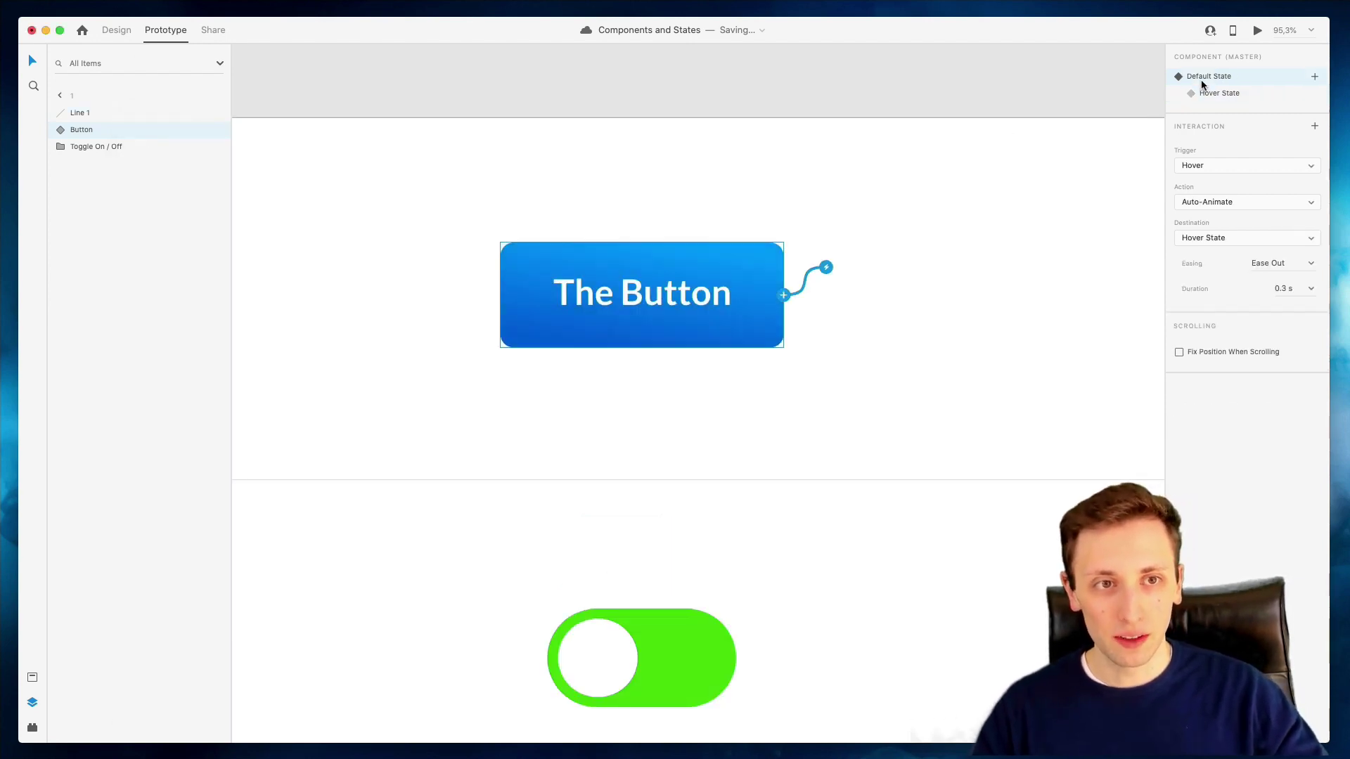
pyautogui.click(1256, 31)
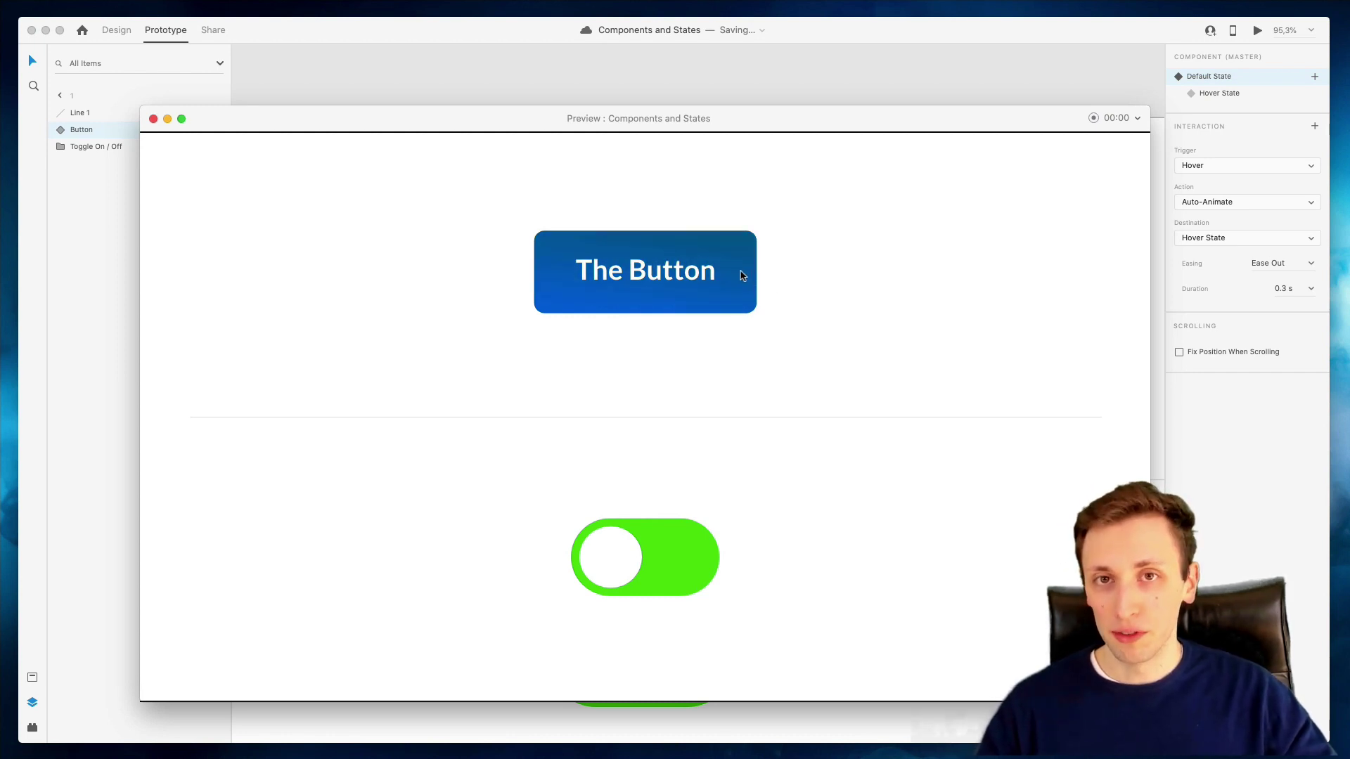
pyautogui.click(153, 118)
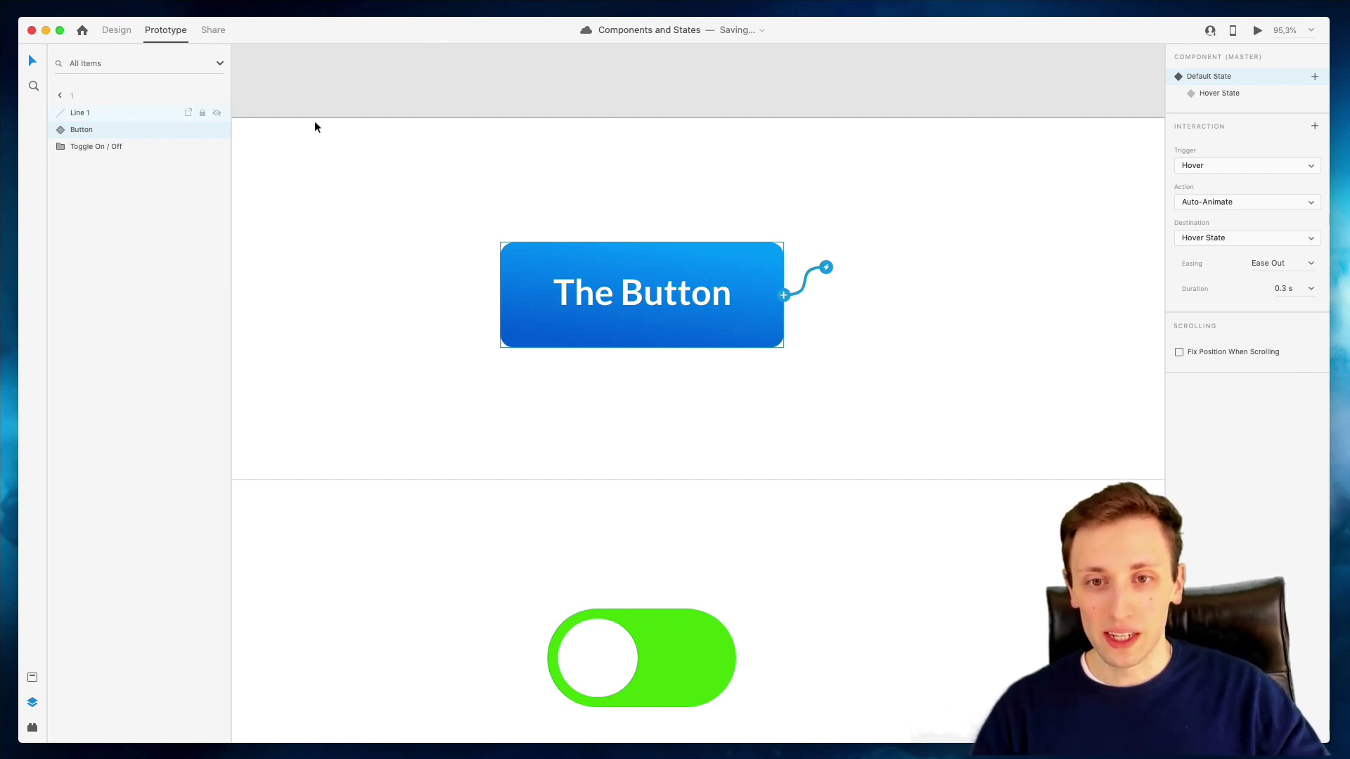
pyautogui.scroll(-3, 691, 259)
pyautogui.hscroll(-2, 690, 258)
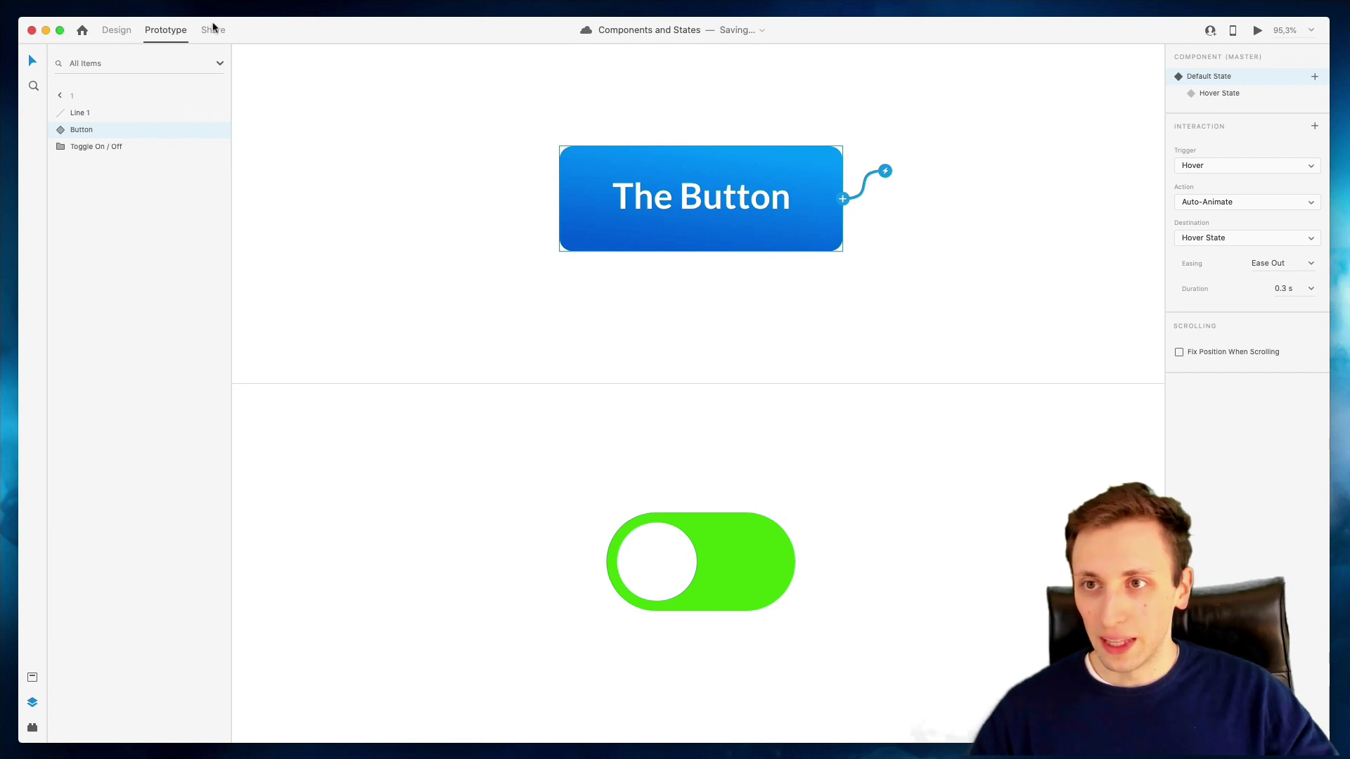
# In Design mode, make the green toggle a component and add a Hover State
pyautogui.click(116, 34)
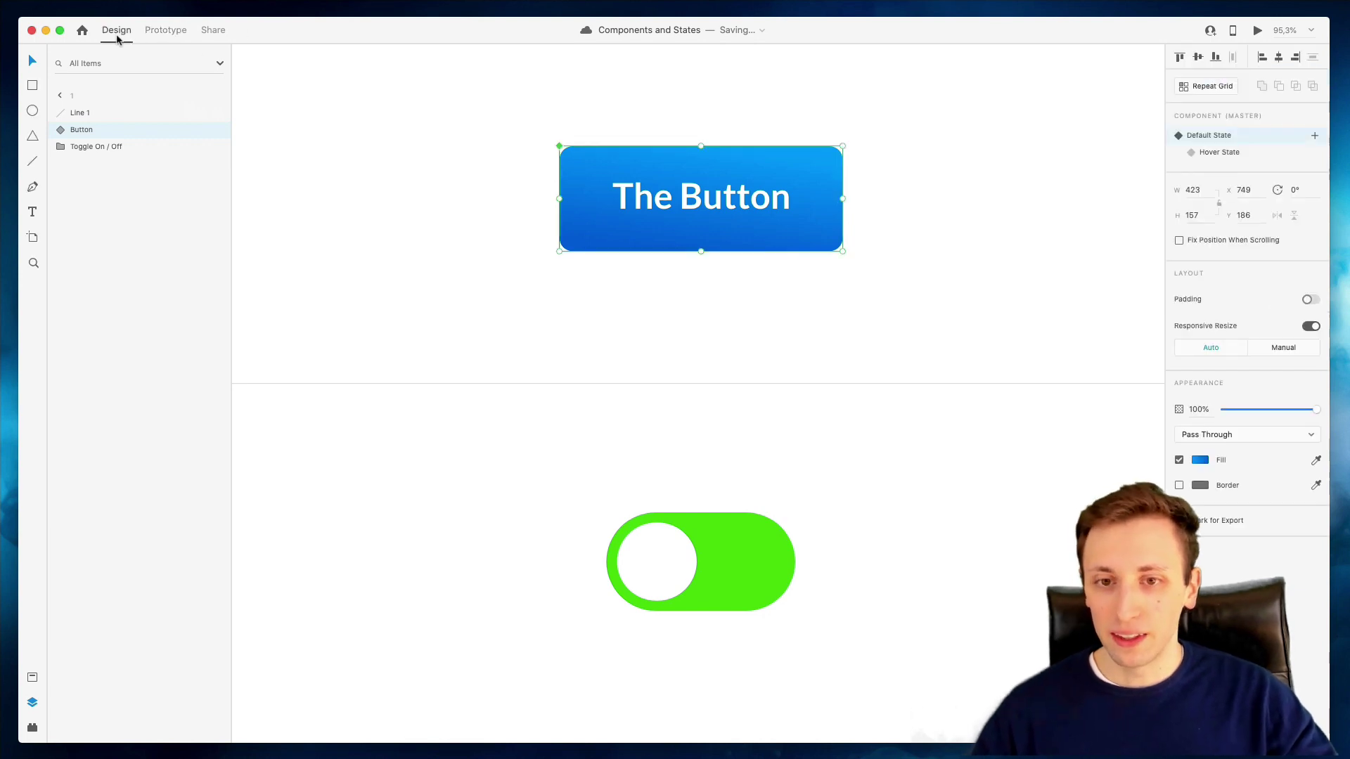
pyautogui.click(778, 563)
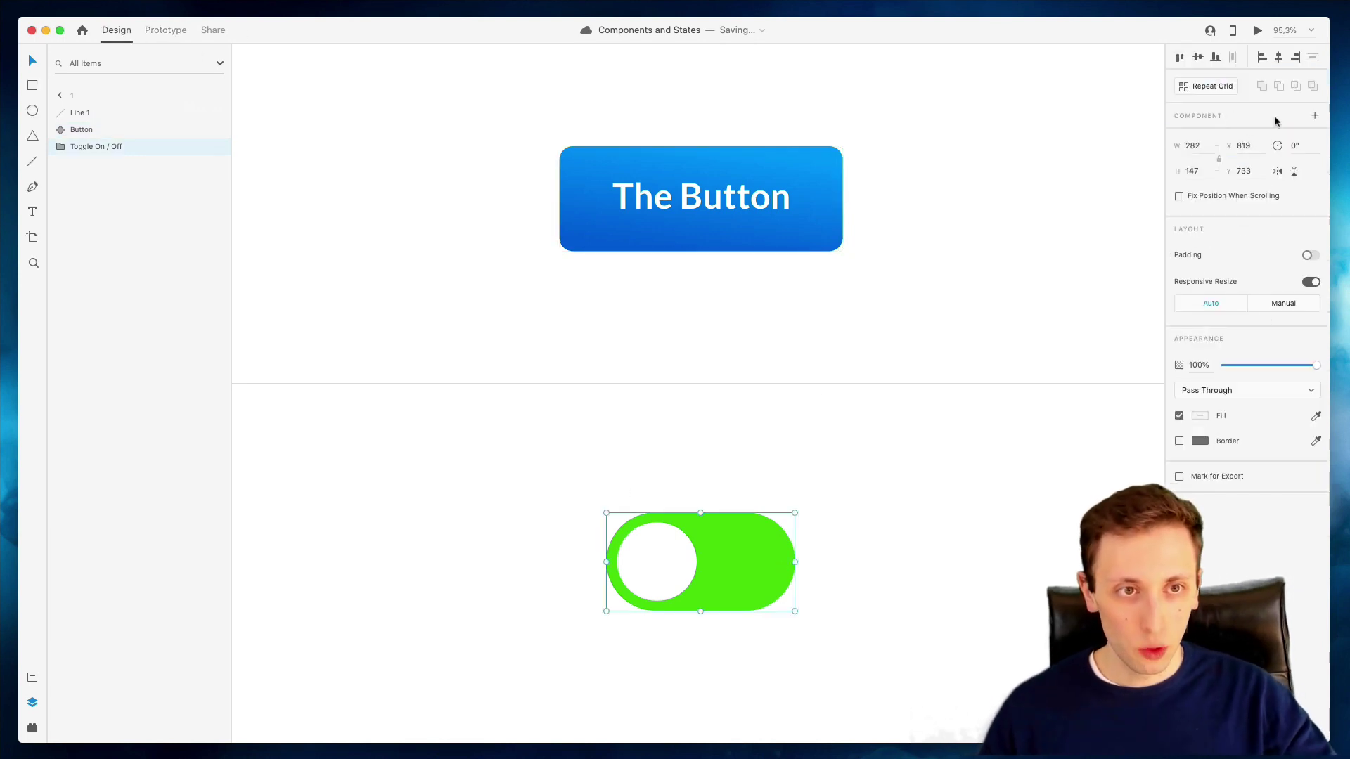
pyautogui.scroll(-5, 1012, 392)
pyautogui.scroll(5, 782, 384)
pyautogui.click(1316, 117)
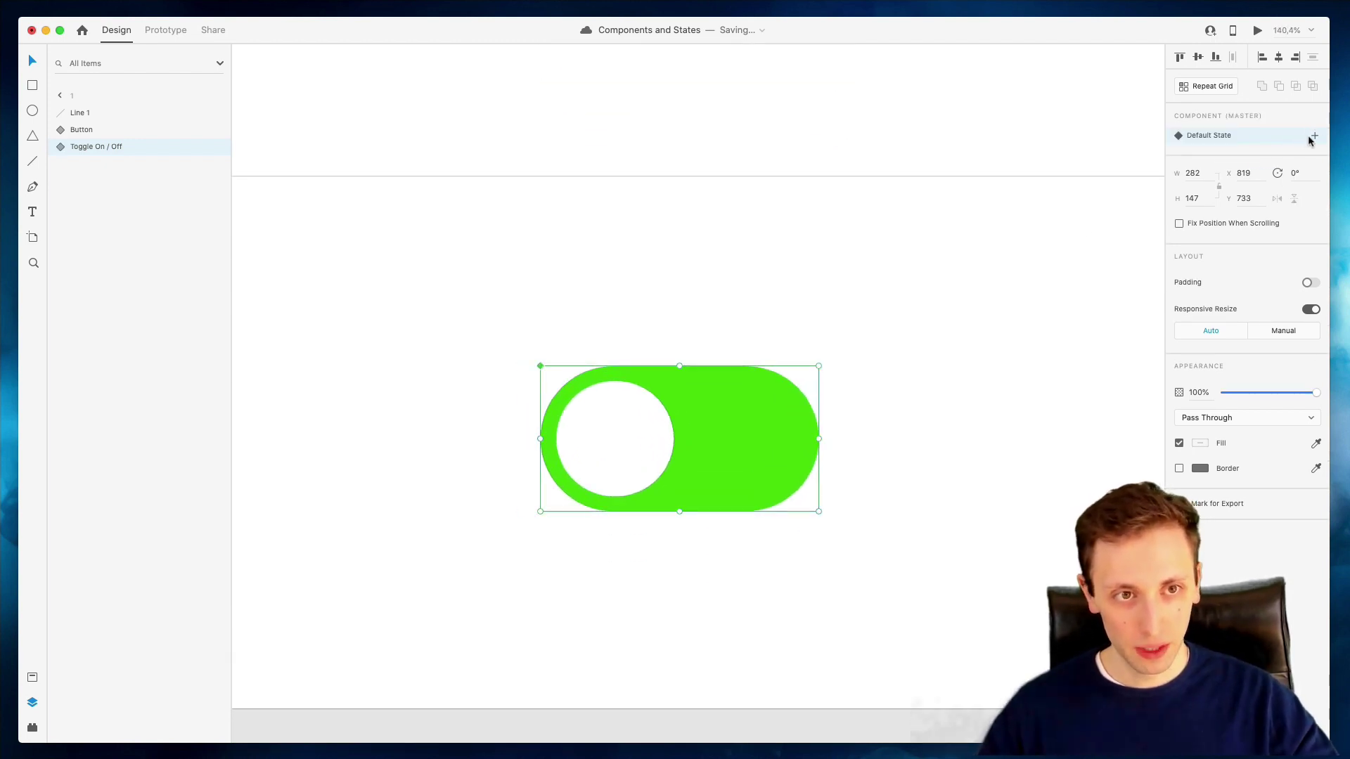
pyautogui.click(1314, 136)
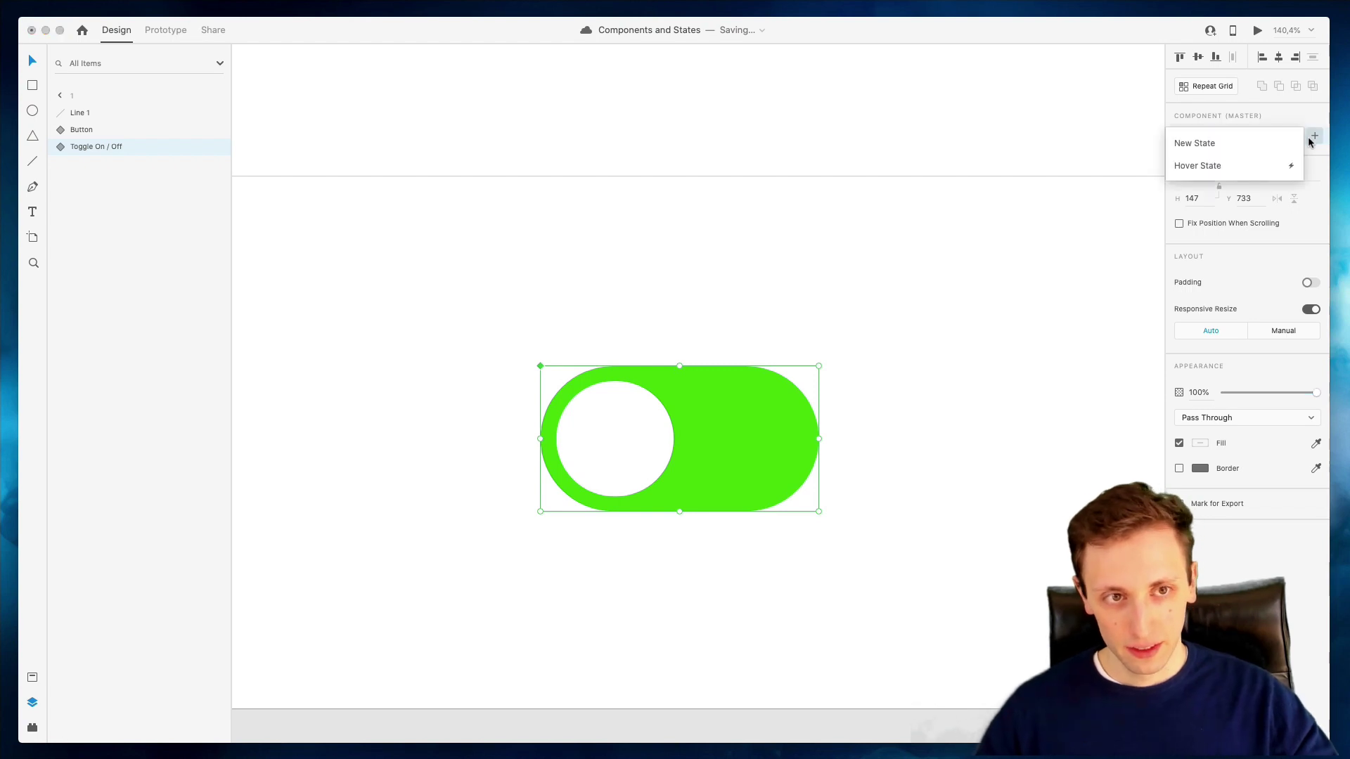
pyautogui.click(1198, 165)
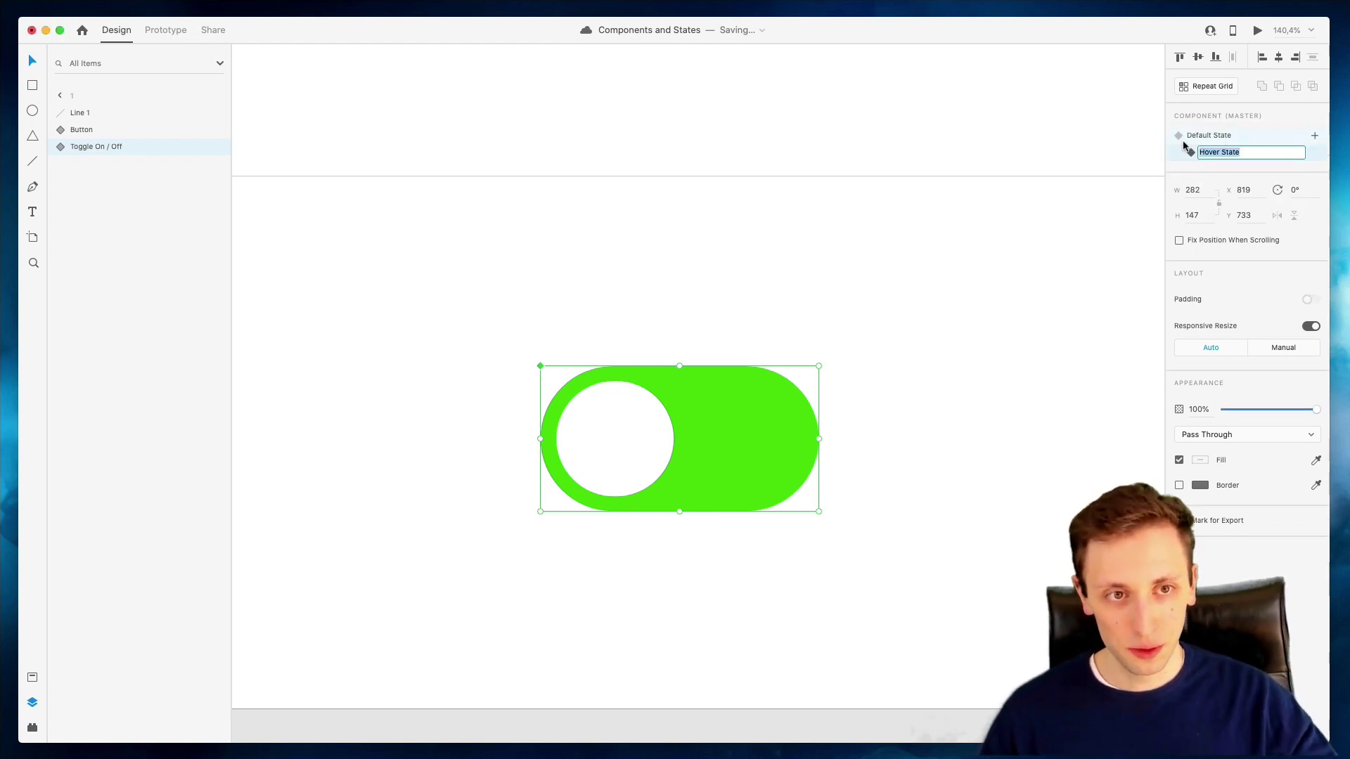
pyautogui.click(1184, 160)
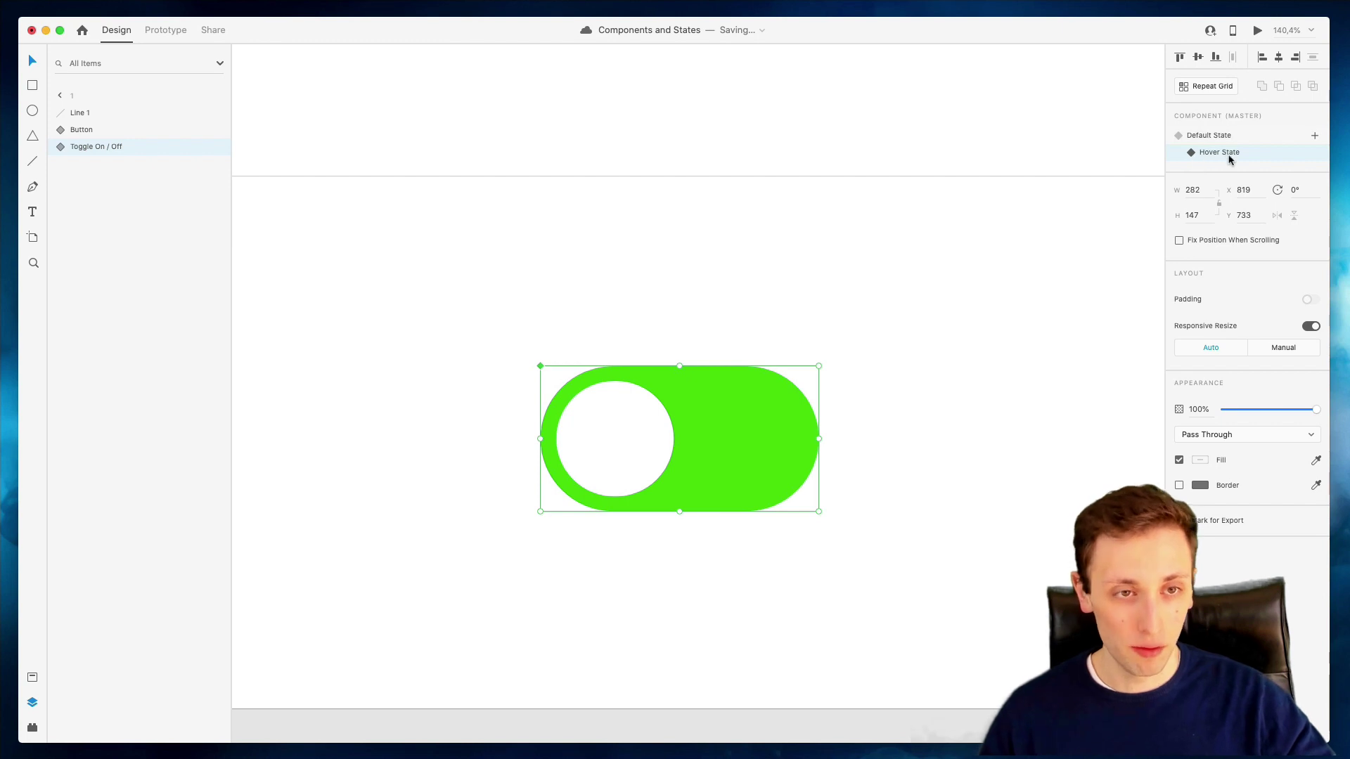
# In the toggle's Hover State, slide the knob right and turn the track magenta
pyautogui.doubleClick(610, 457)
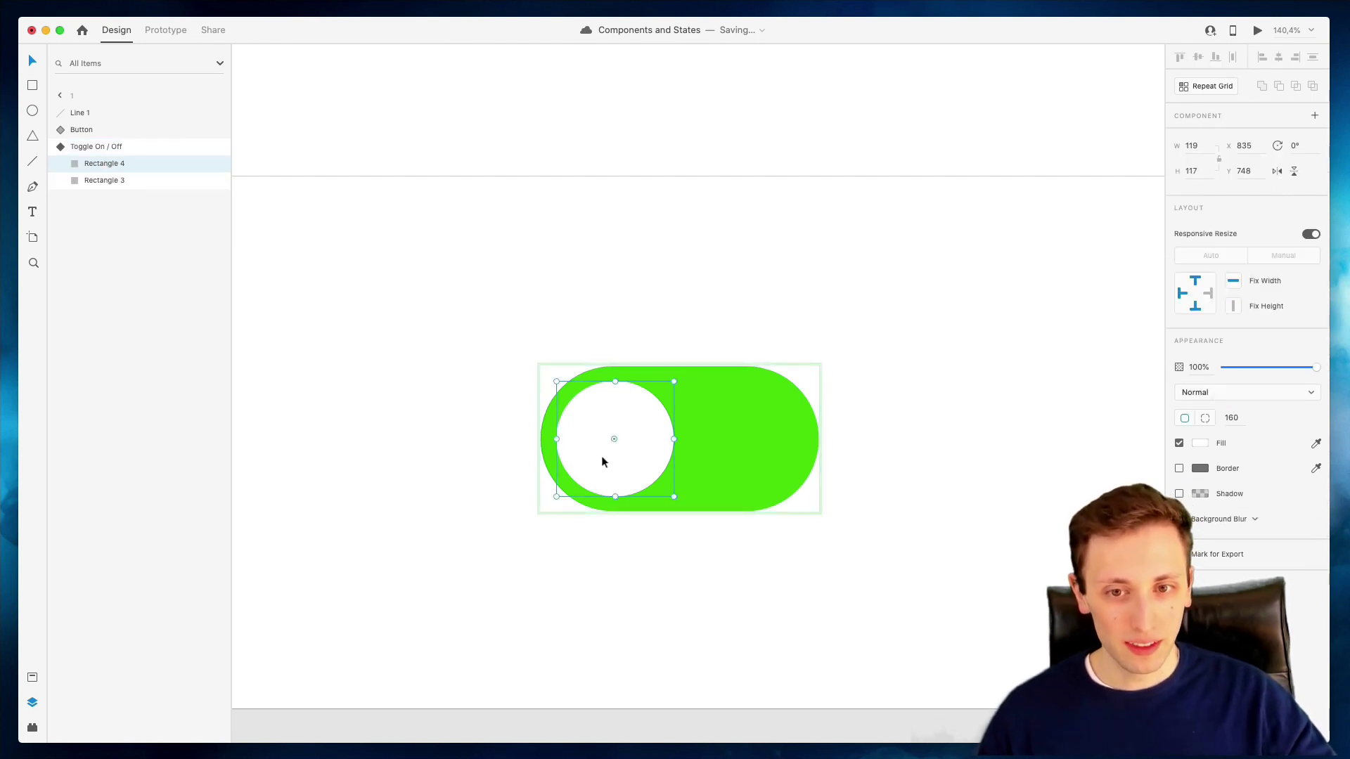
pyautogui.moveTo(603, 458); pyautogui.dragTo(725, 459)
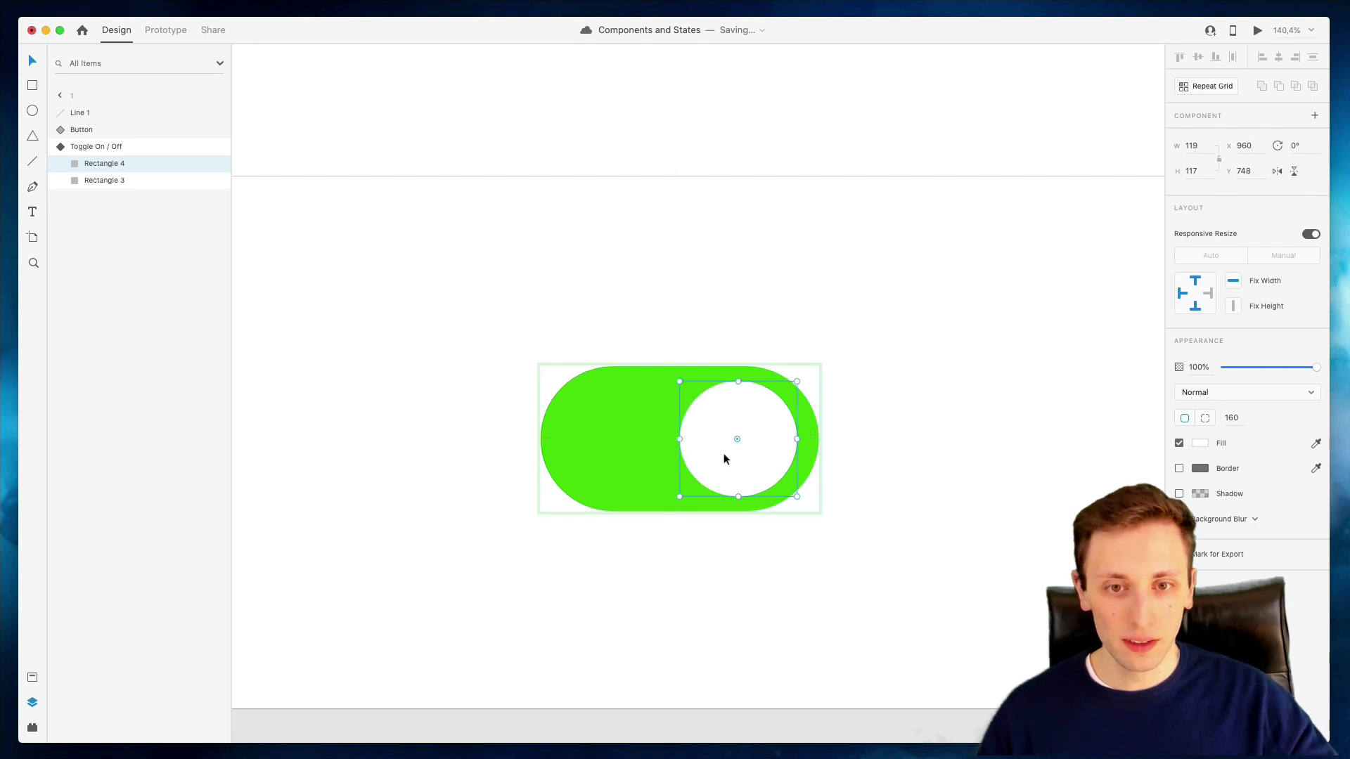
pyautogui.click(651, 436)
pyautogui.click(1193, 443)
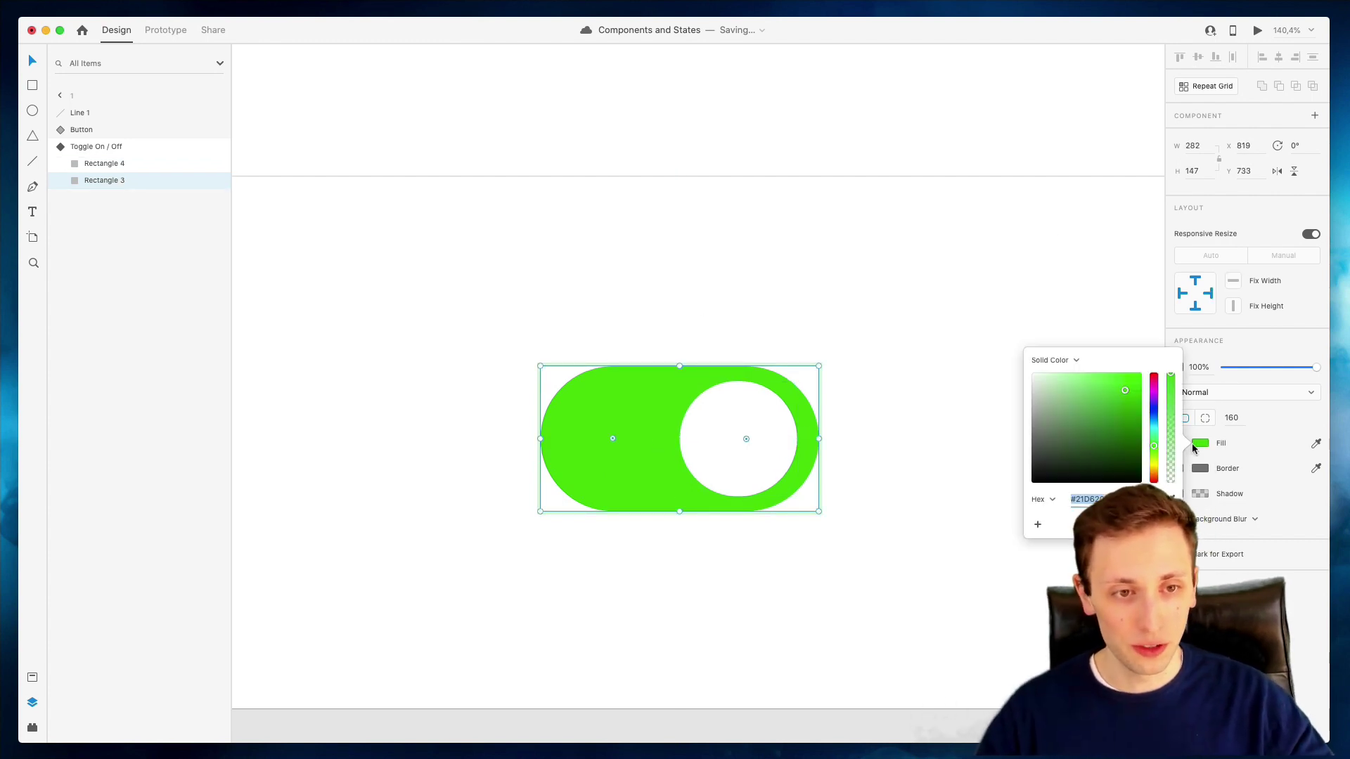
pyautogui.click(1153, 391)
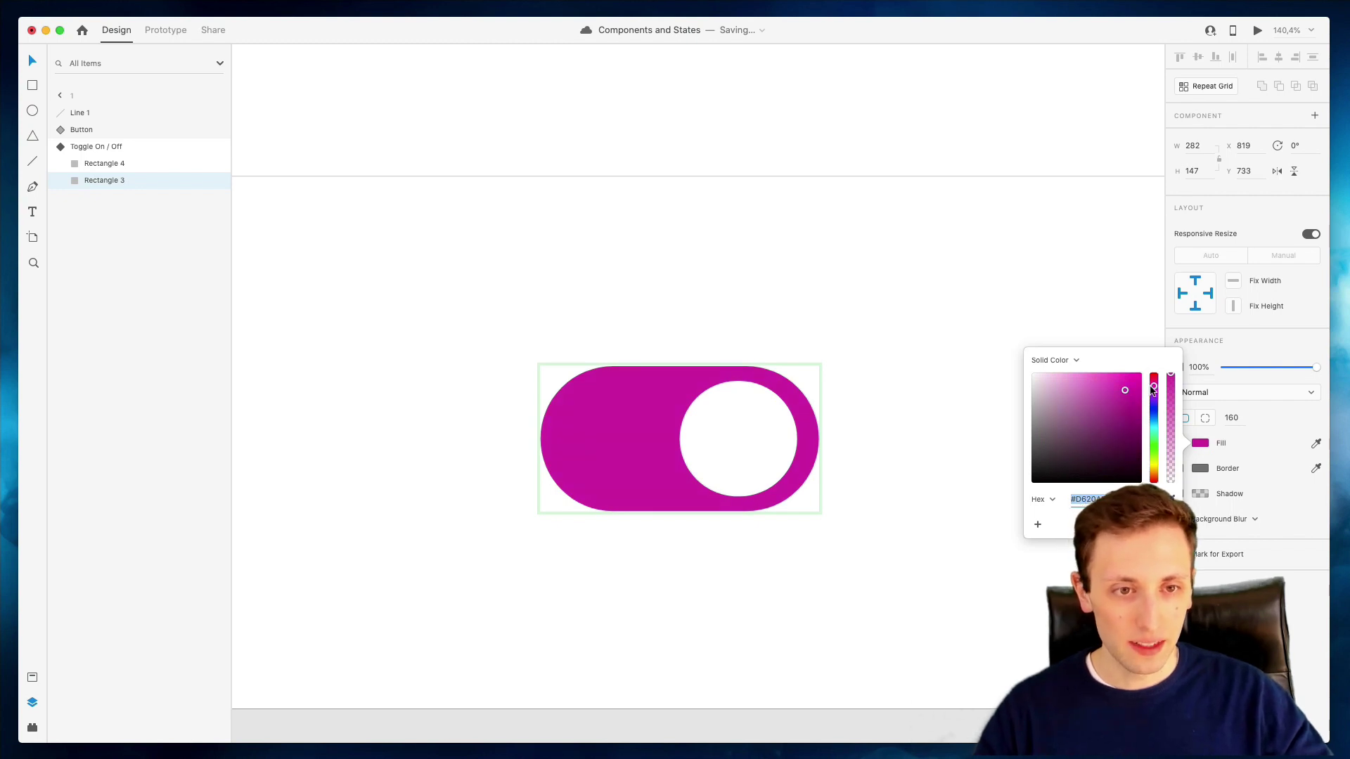
pyautogui.click(930, 290)
pyautogui.scroll(-3, 808, 398)
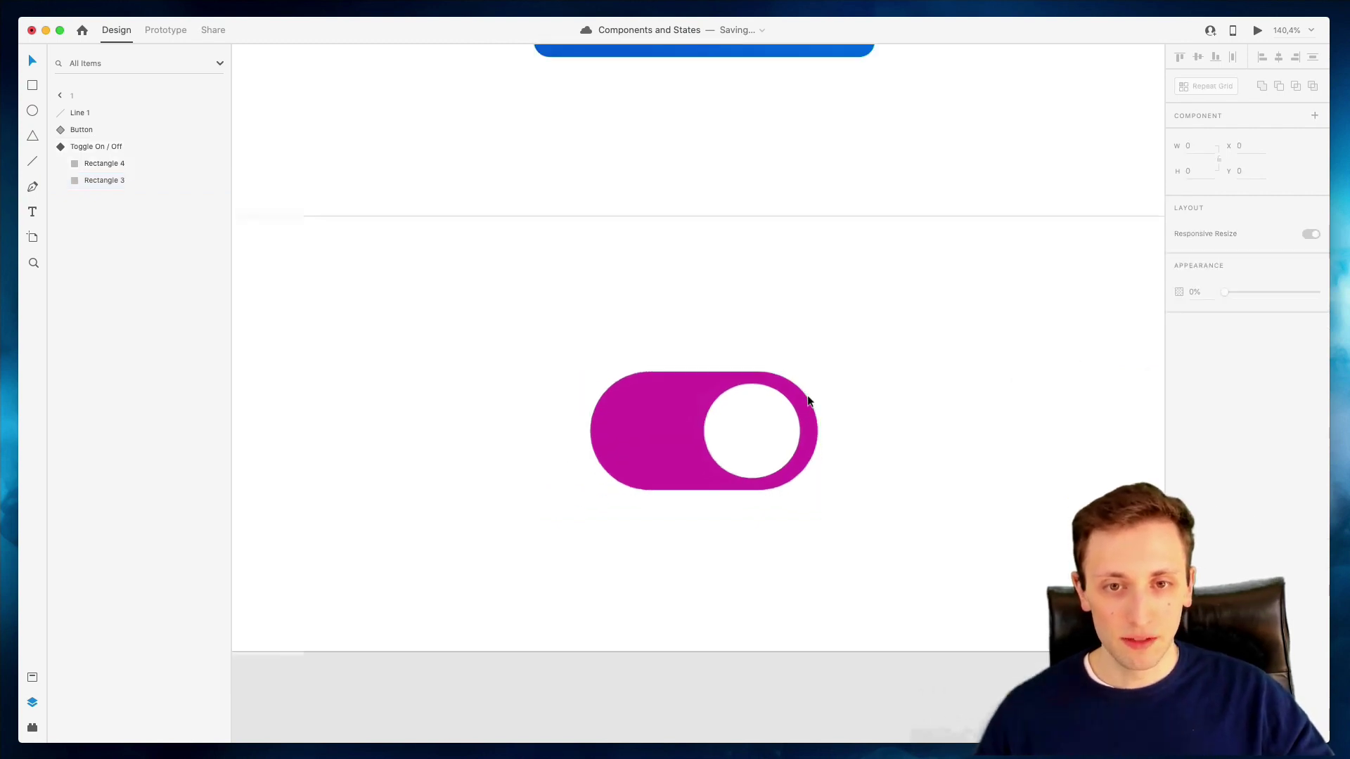
pyautogui.click(734, 401)
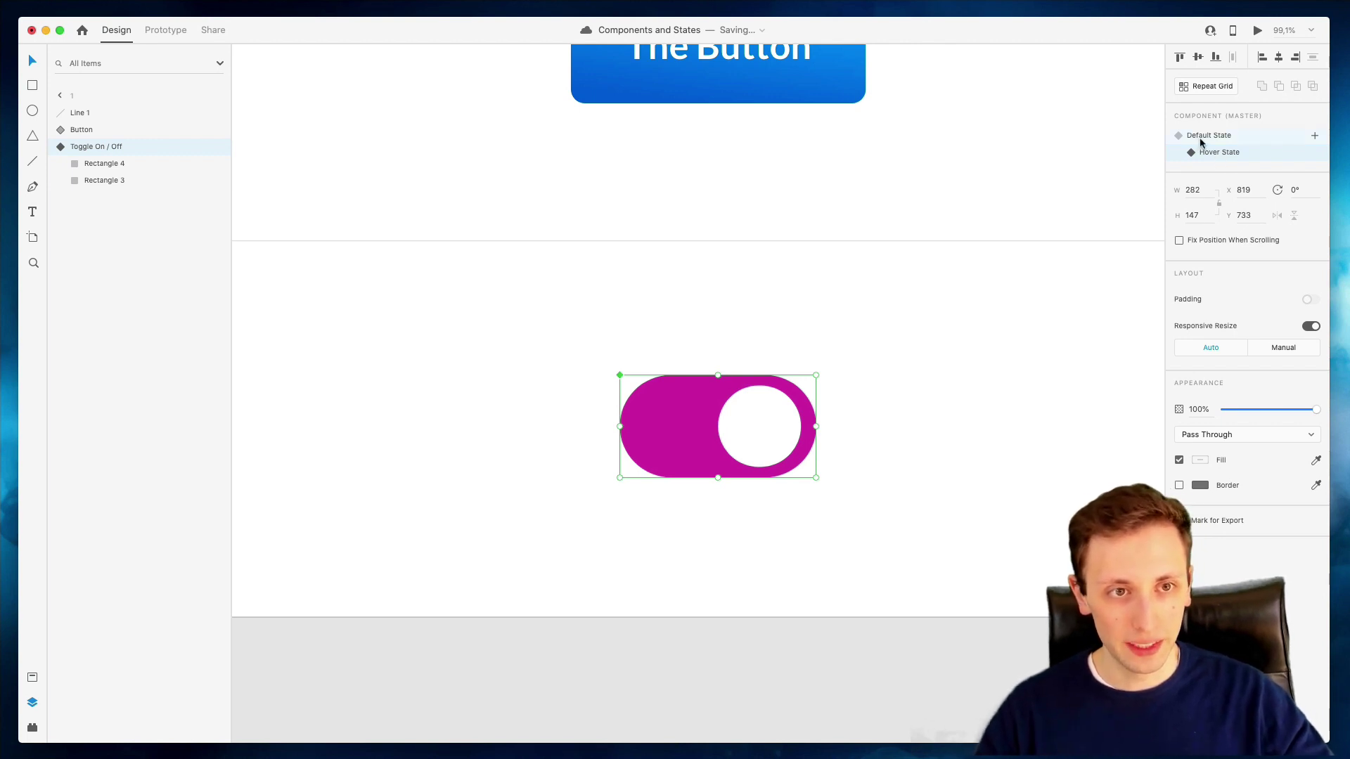
pyautogui.click(1199, 142)
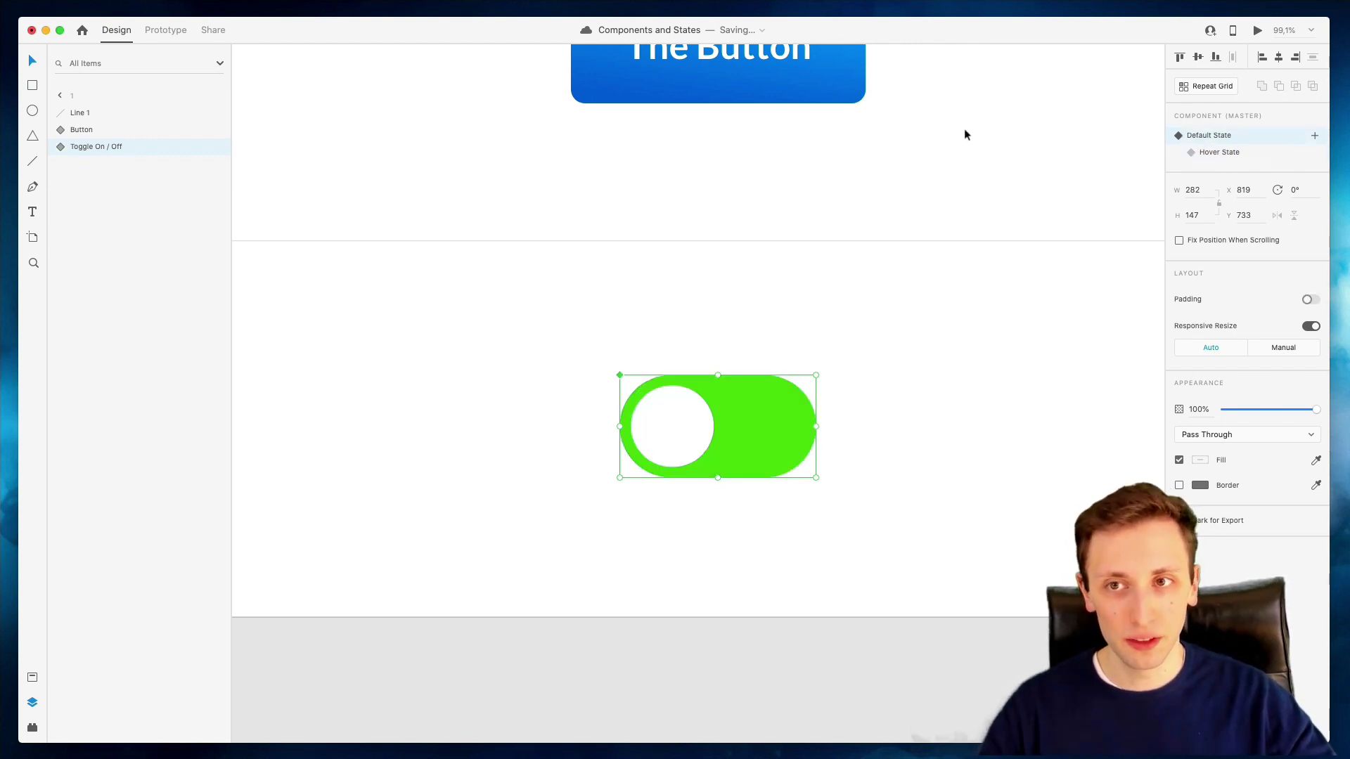
# Preview the toggle's hover animation in a resized window, then bring up the Trigger choices
pyautogui.click(156, 32)
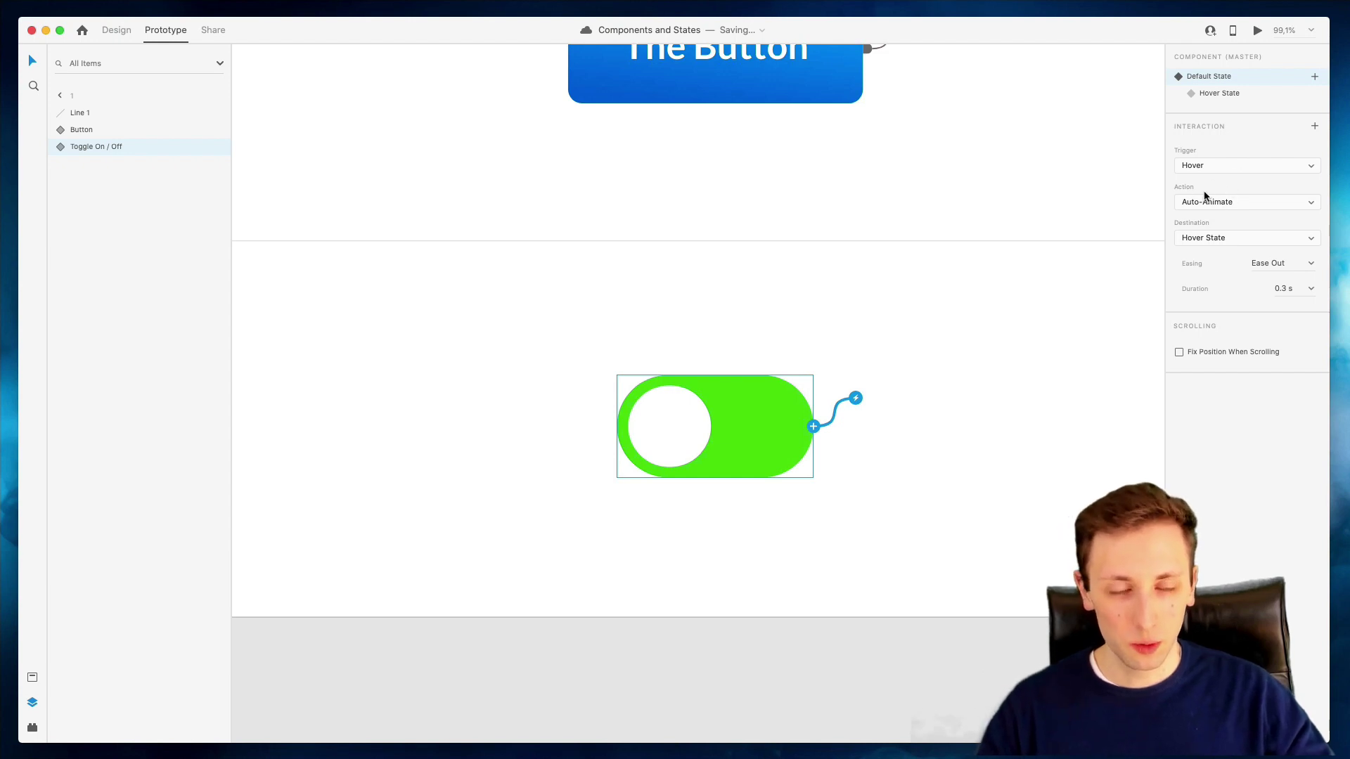
pyautogui.click(1257, 33)
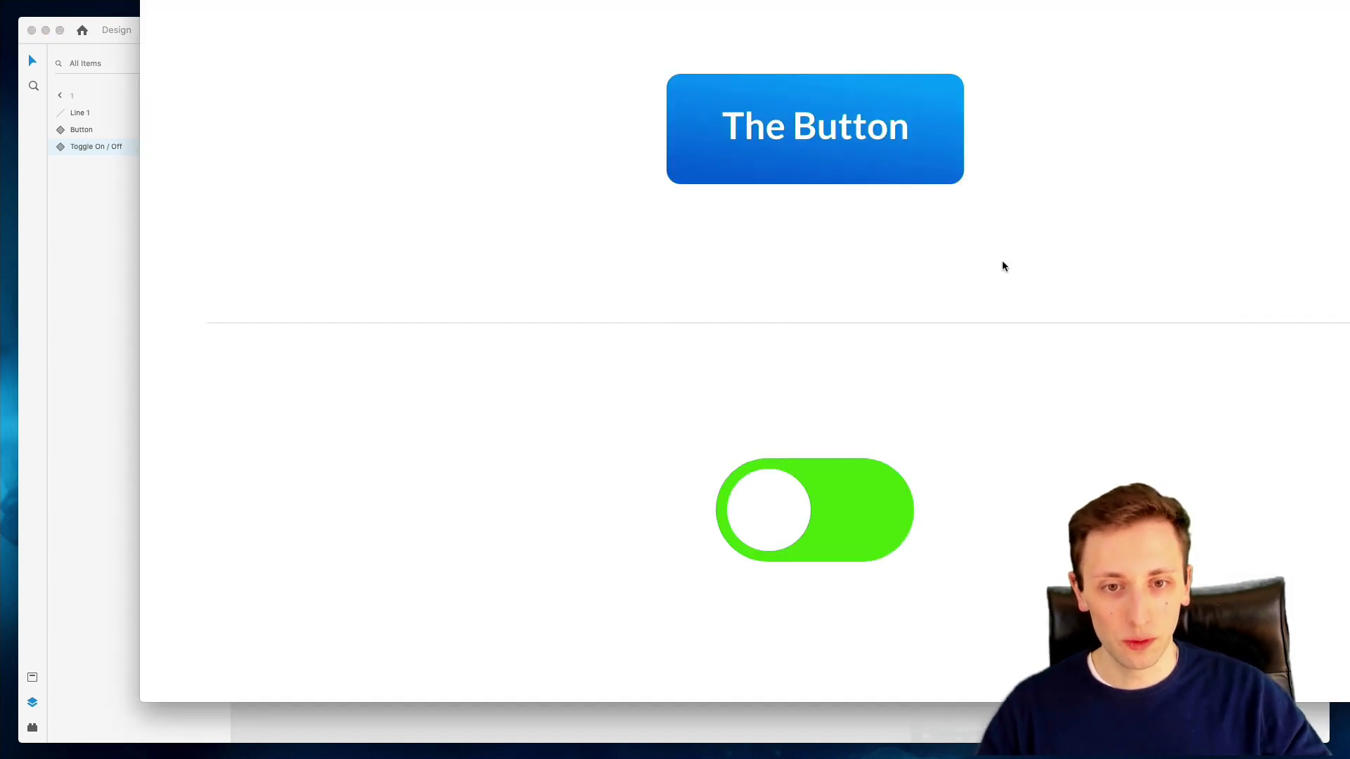
pyautogui.moveTo(1349, 1); pyautogui.dragTo(1210, 59)
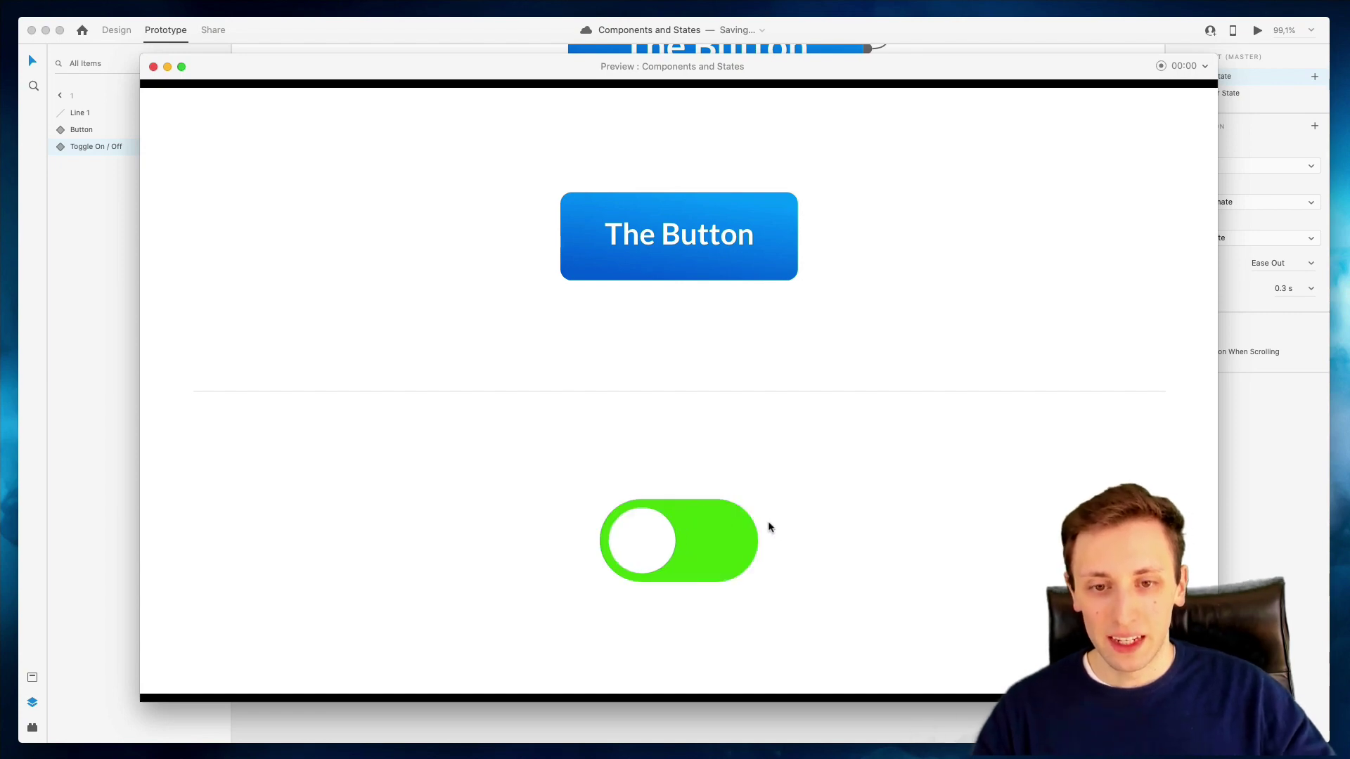
pyautogui.click(153, 66)
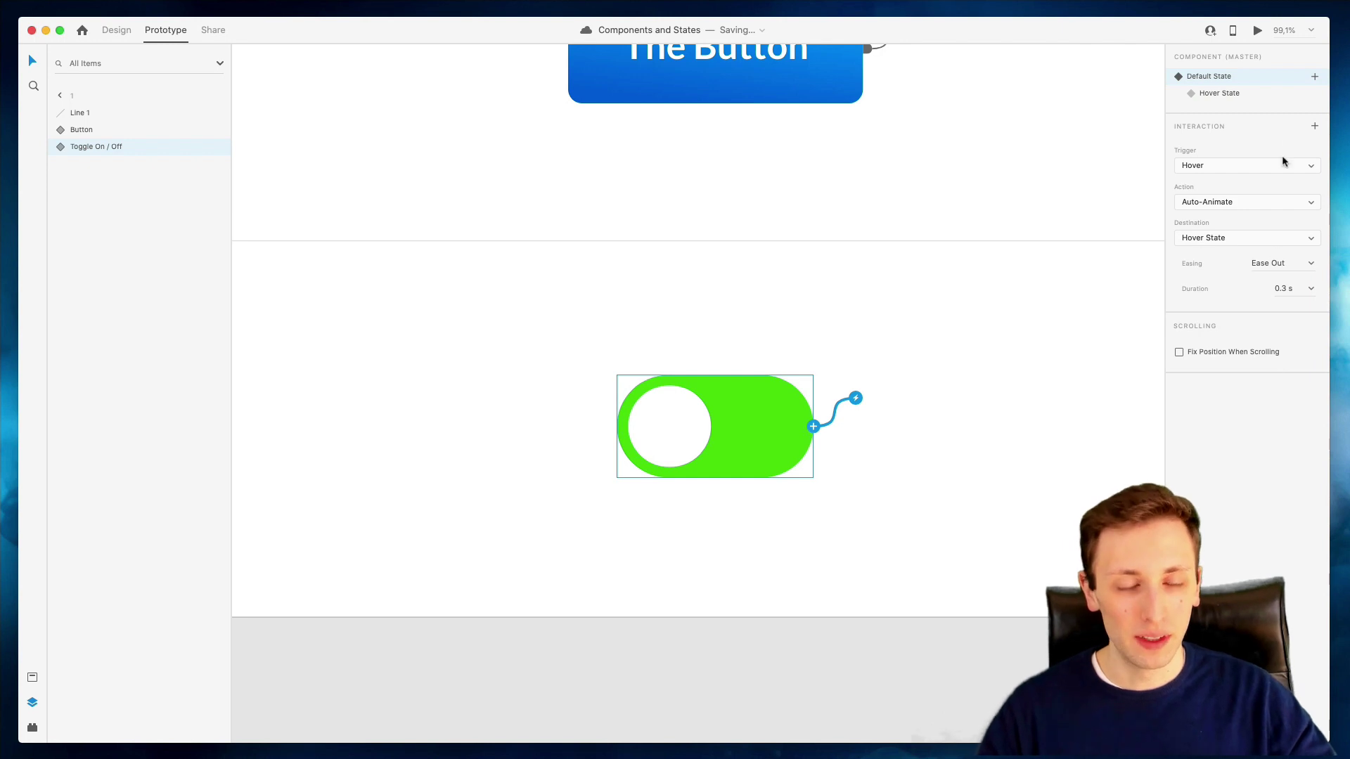
pyautogui.click(1207, 169)
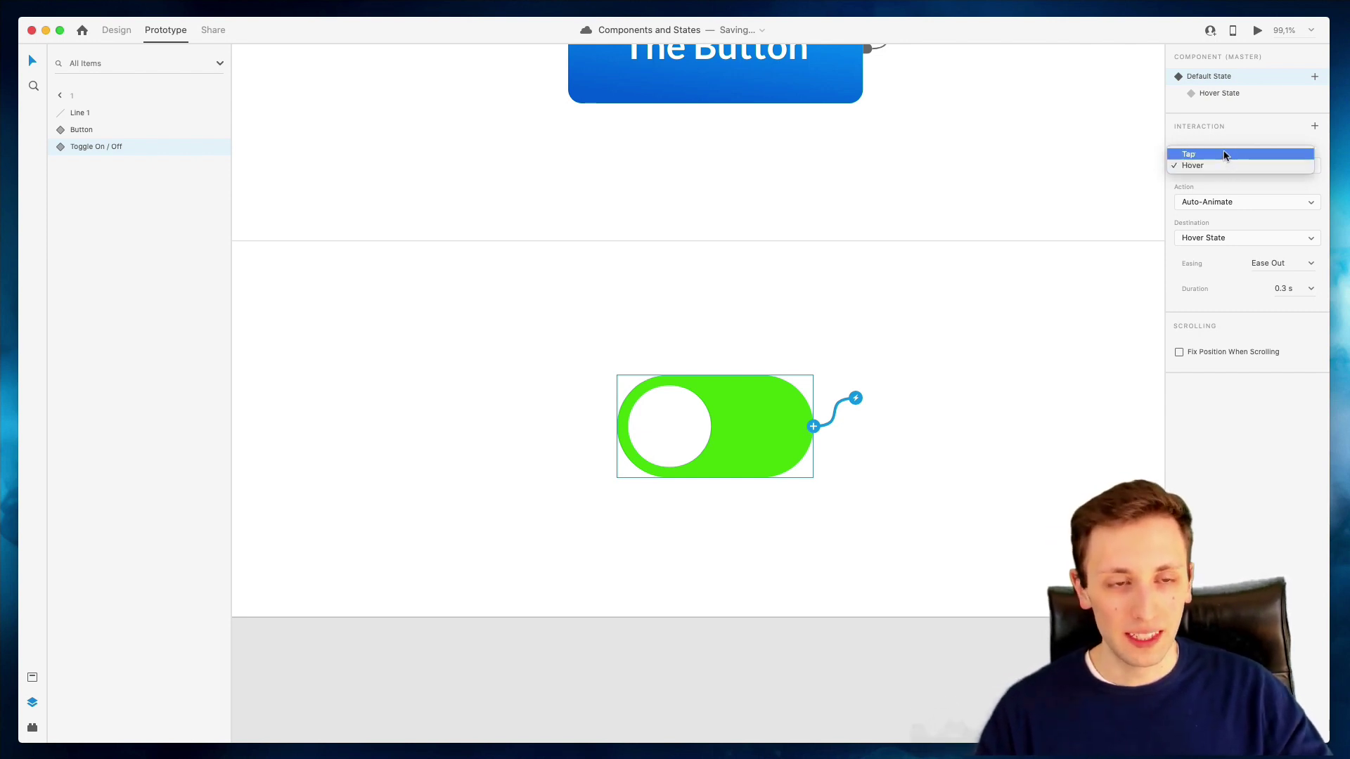
# Set the toggle's trigger to Tap and test tapping it in the preview
pyautogui.click(1227, 154)
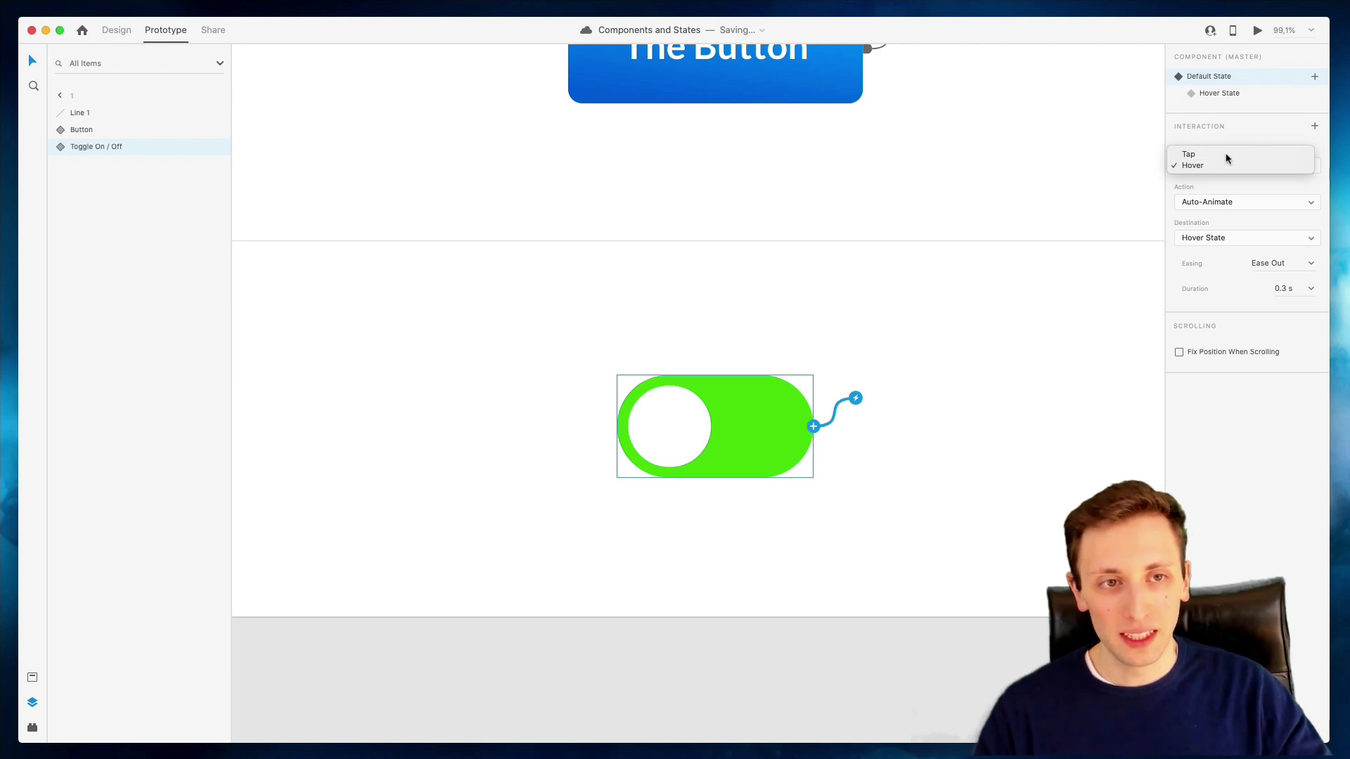
pyautogui.click(1256, 31)
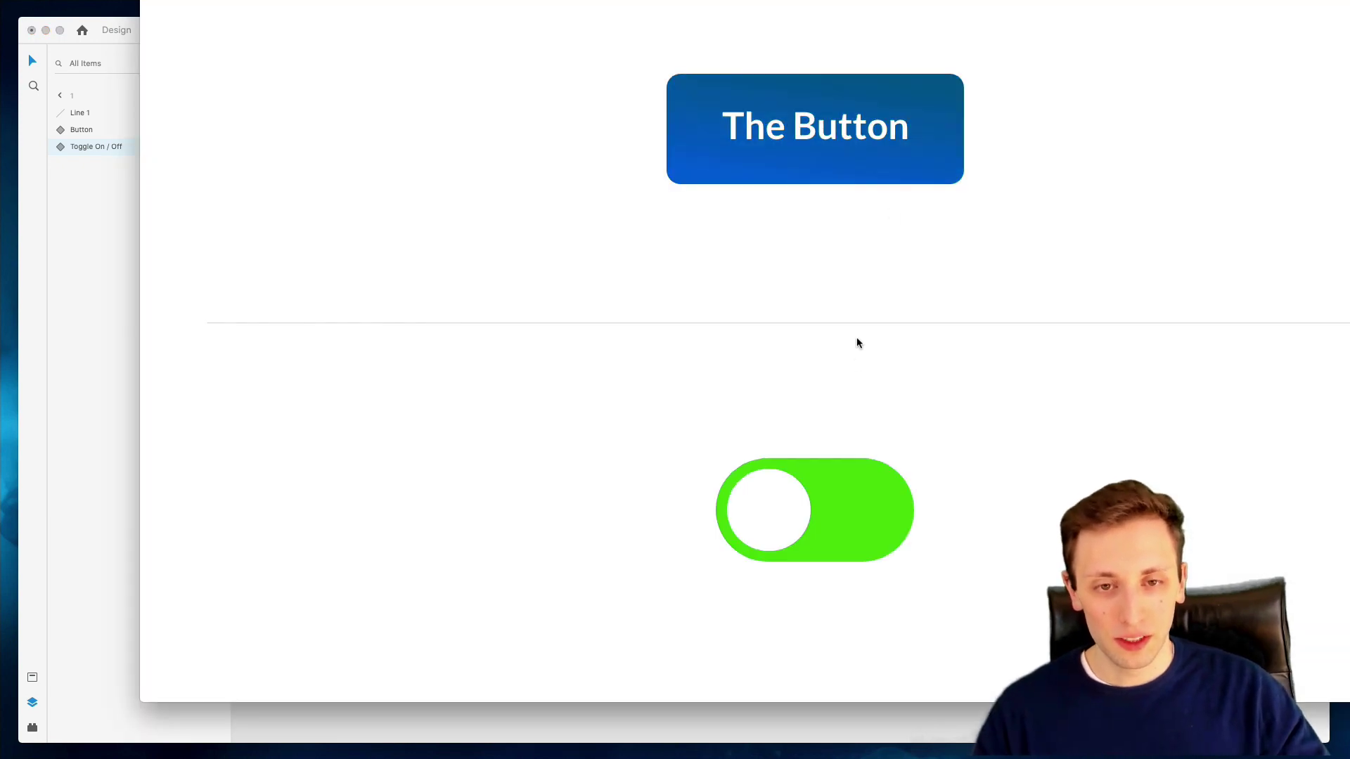
pyautogui.click(821, 484)
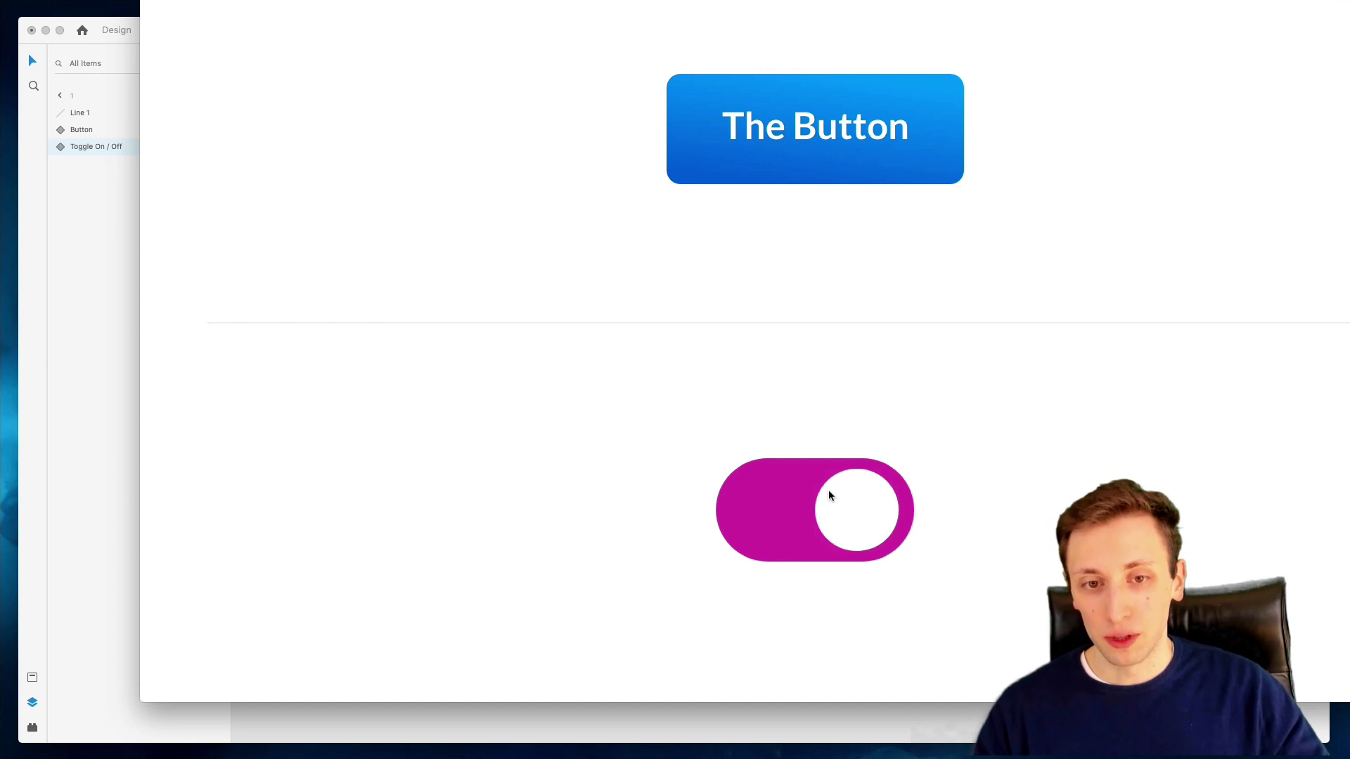
pyautogui.press('super+w')
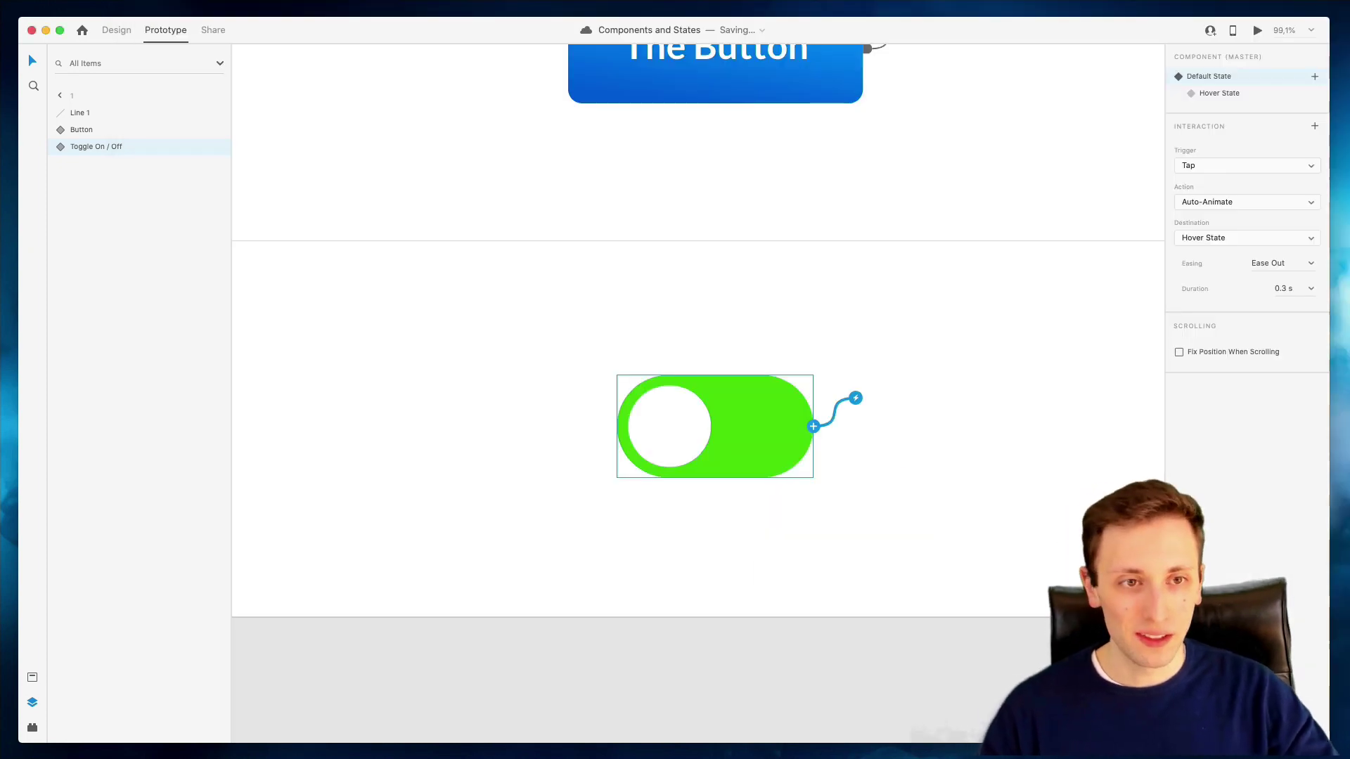
# Change the action to Transition with Hover State as the destination
pyautogui.click(1221, 201)
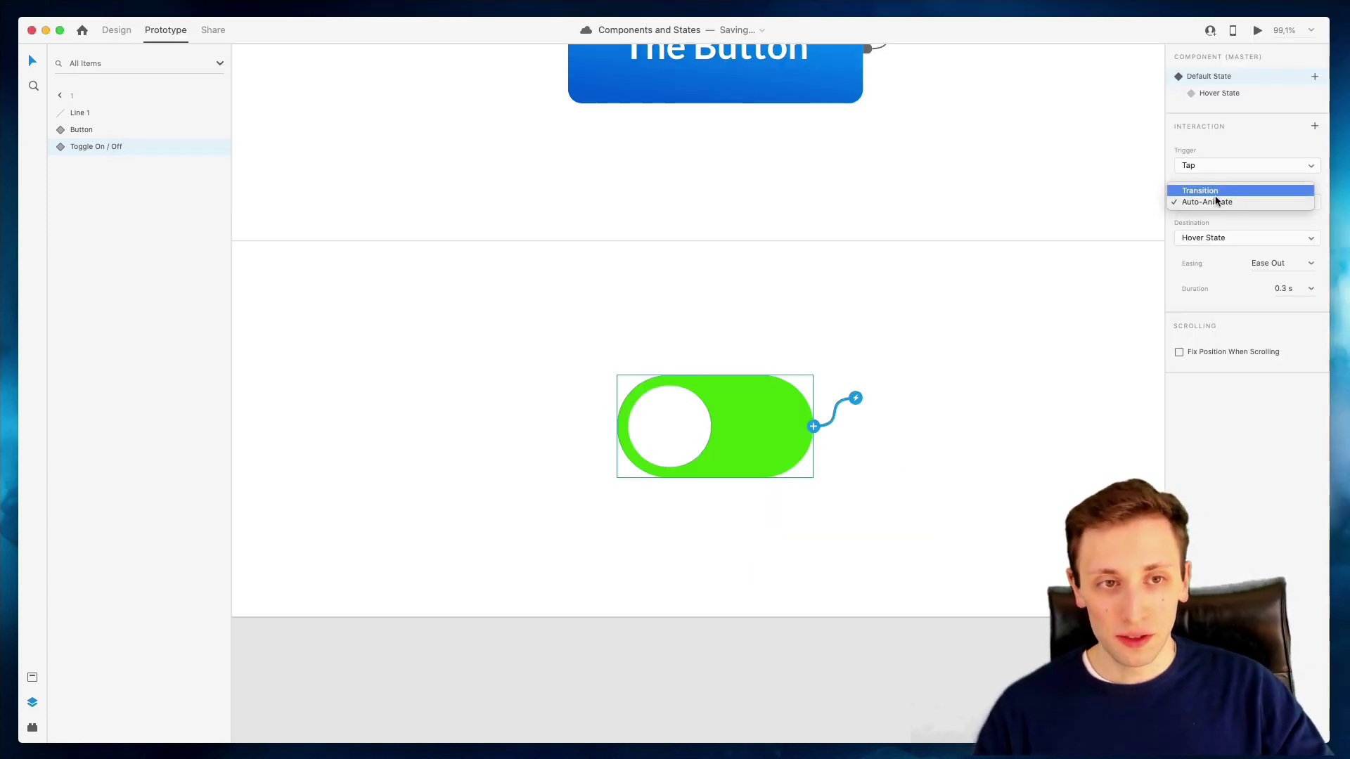
pyautogui.click(1219, 191)
pyautogui.click(1224, 260)
pyautogui.click(1203, 259)
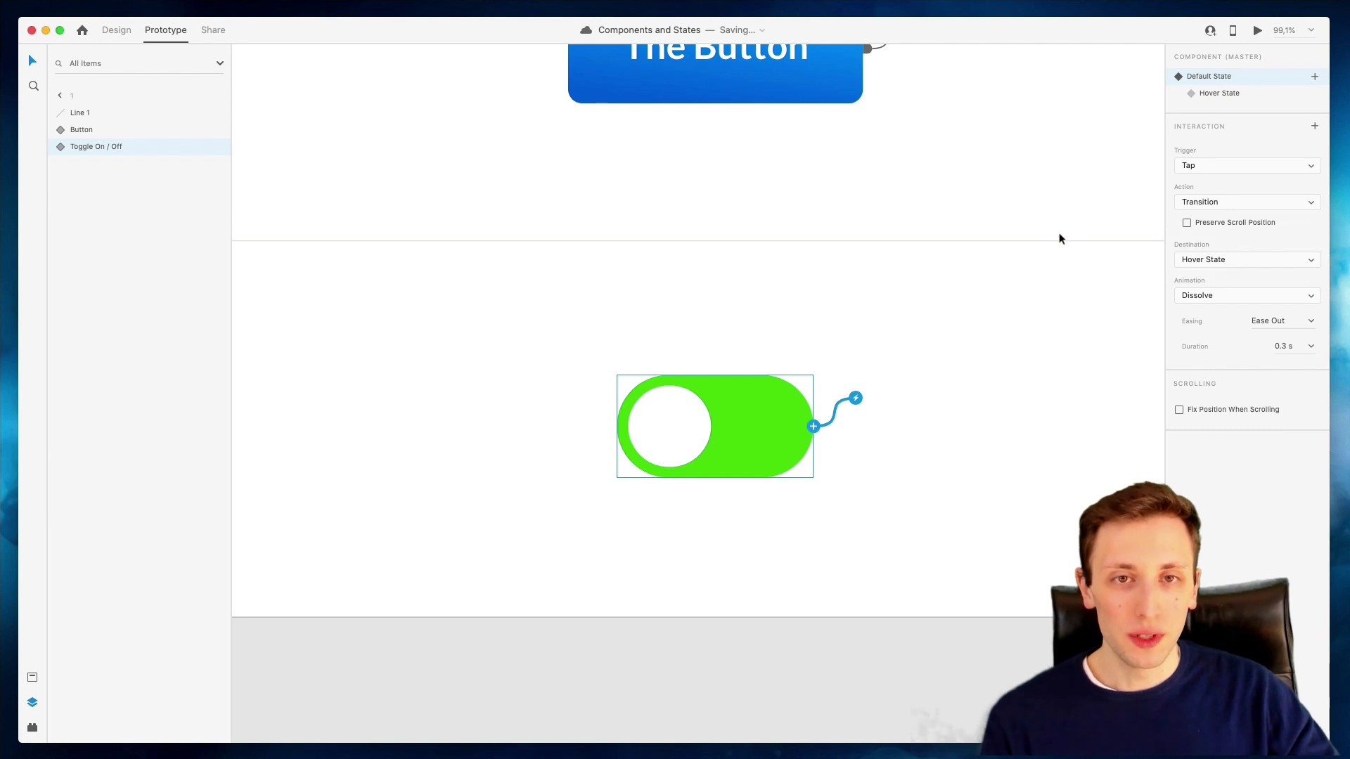
pyautogui.hscroll(-1, 639, 228)
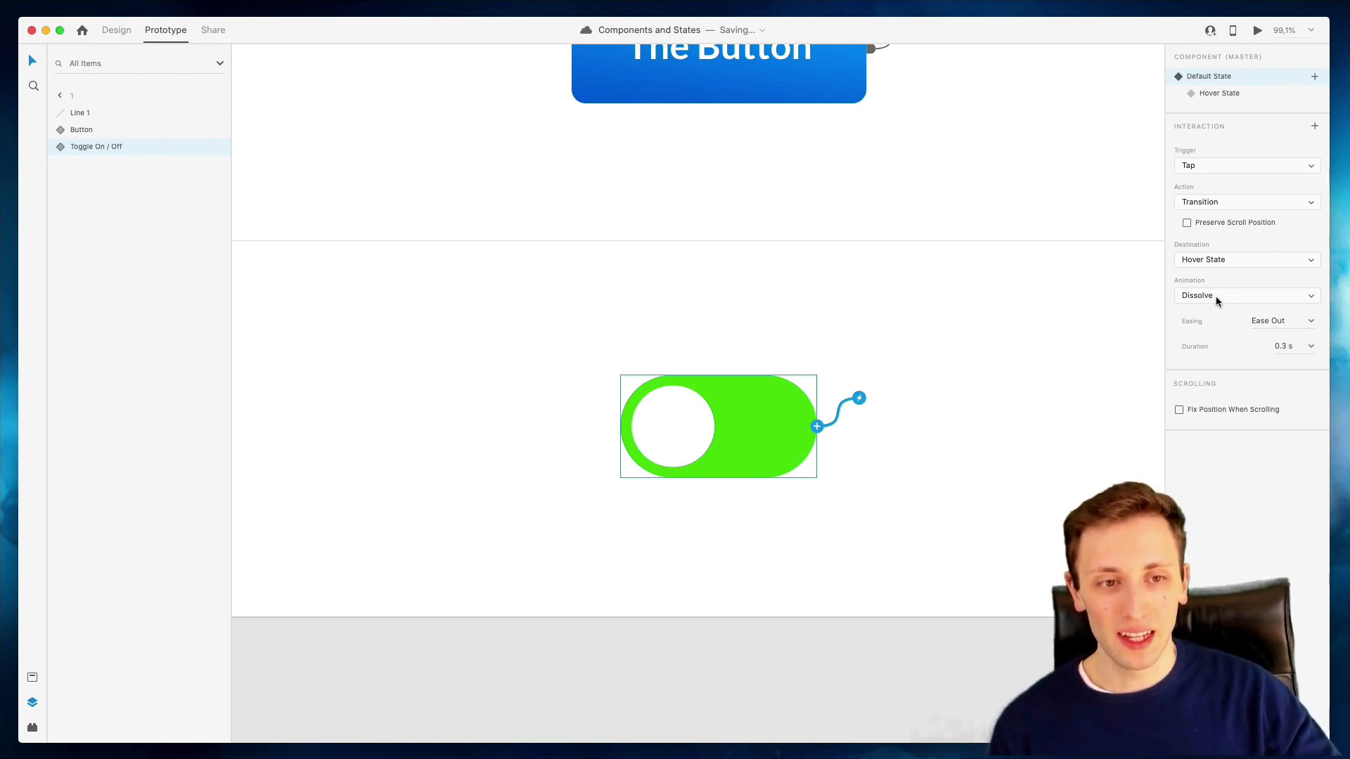
pyautogui.scroll(3, 1007, 254)
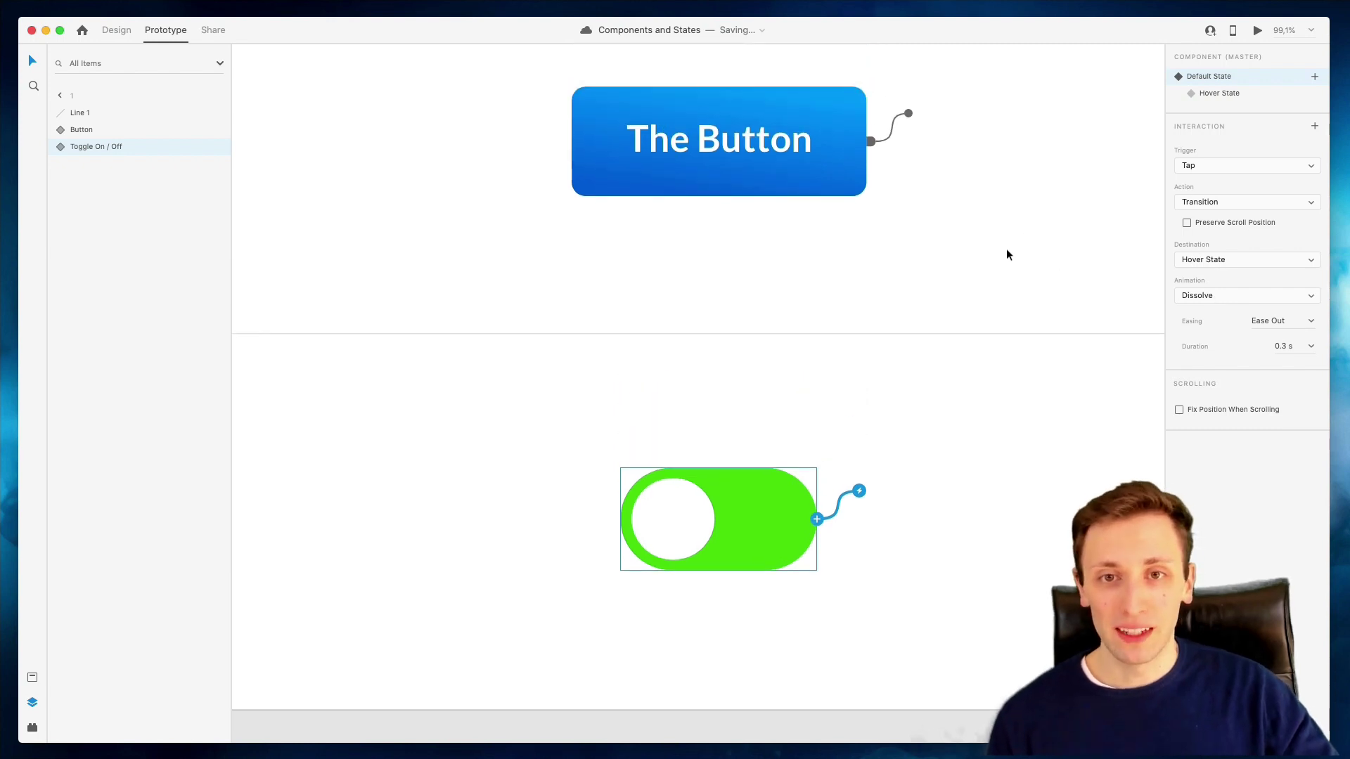
# Select the artboard containing the blue button and the green toggle
pyautogui.click(1007, 254)
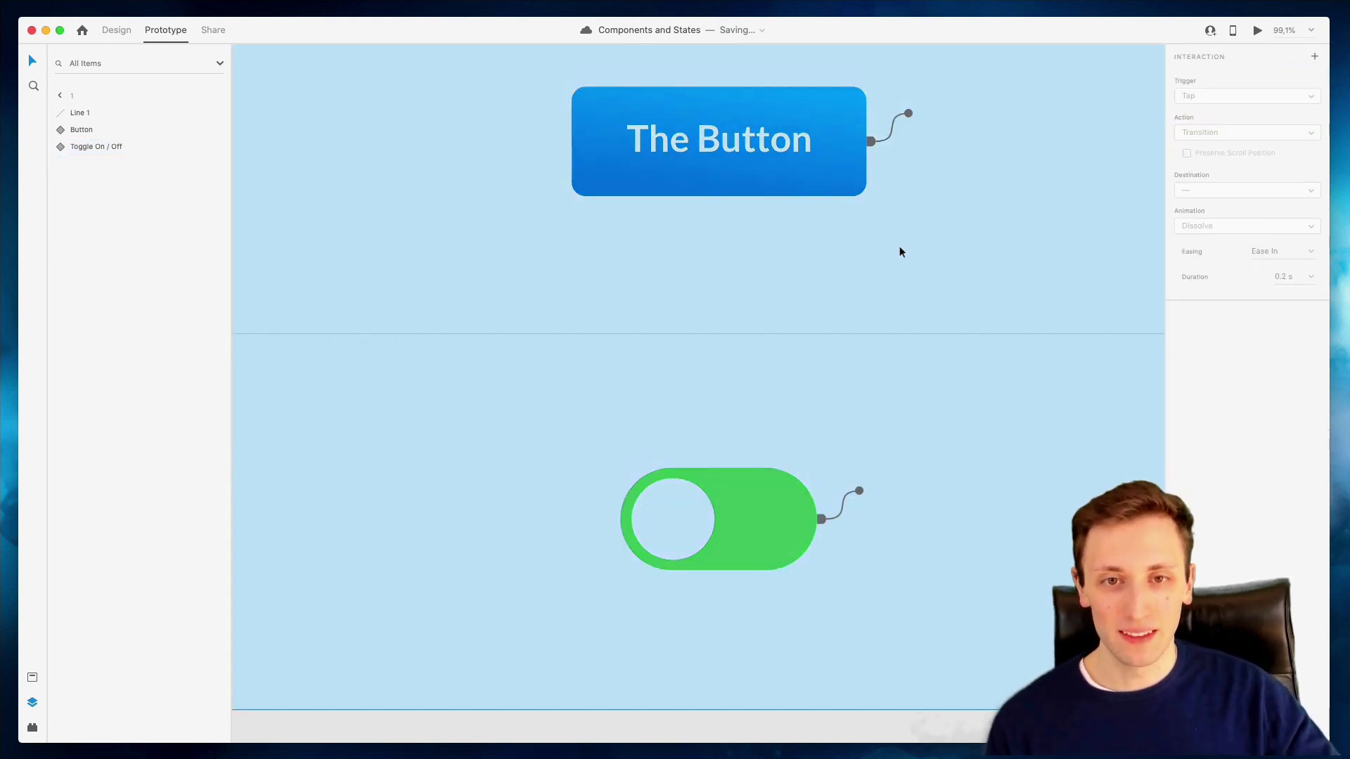